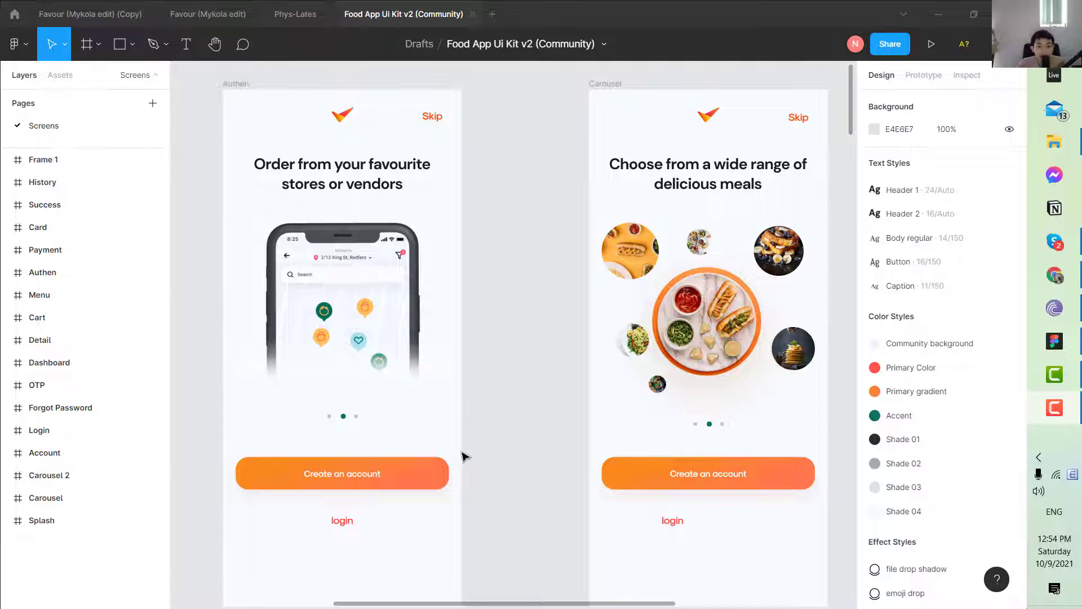
Step: Scroll through the Screens page to review the food app kit frames
scroll(464, 451, "up", 2)
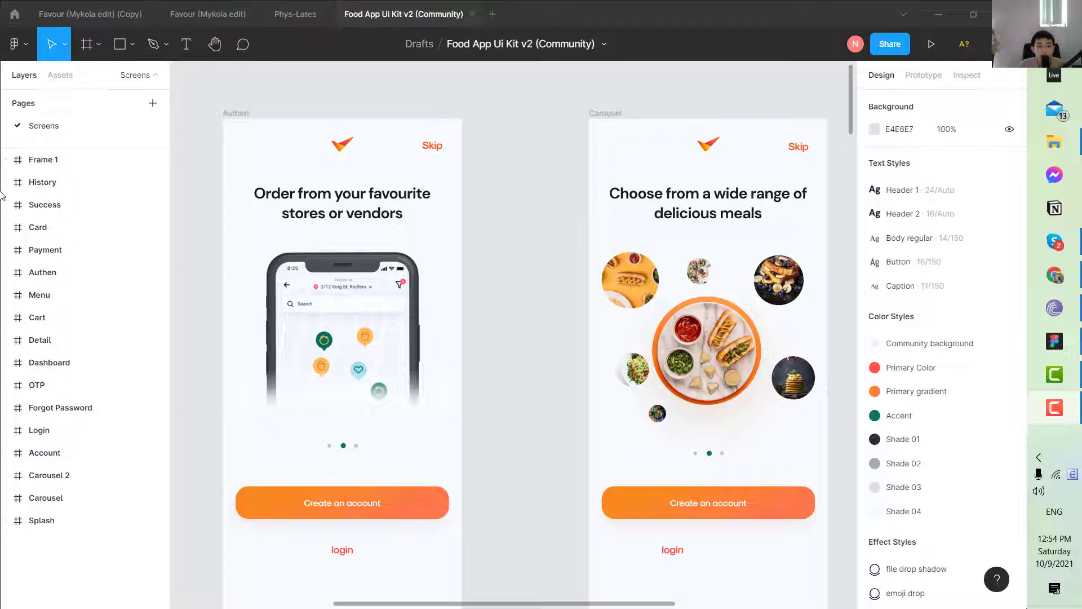
scroll(218, 269, "down", 2)
scroll(219, 268, "down", 3)
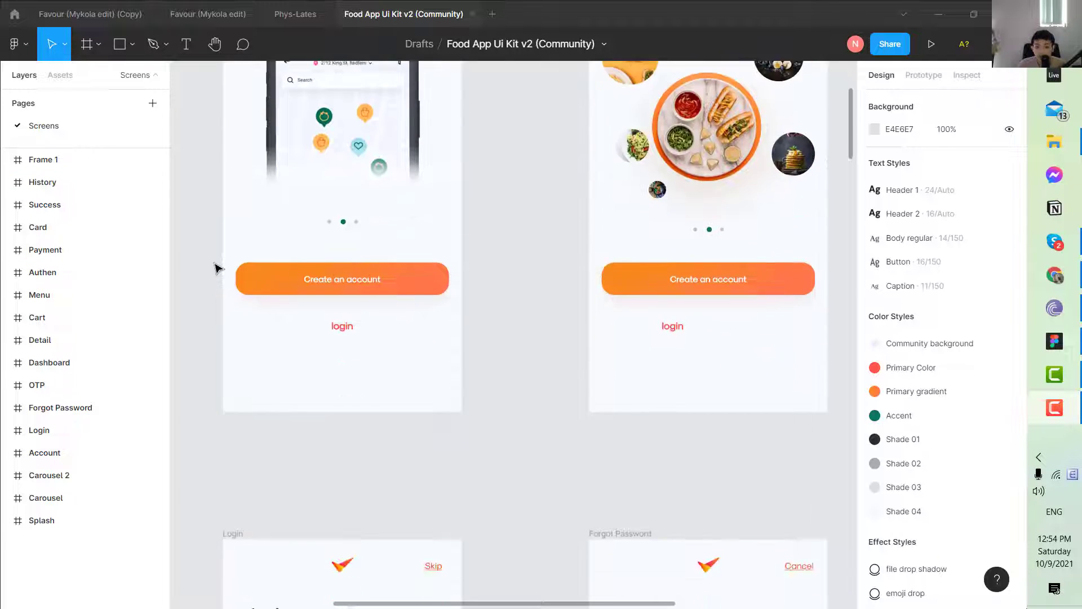
scroll(218, 268, "up", 5)
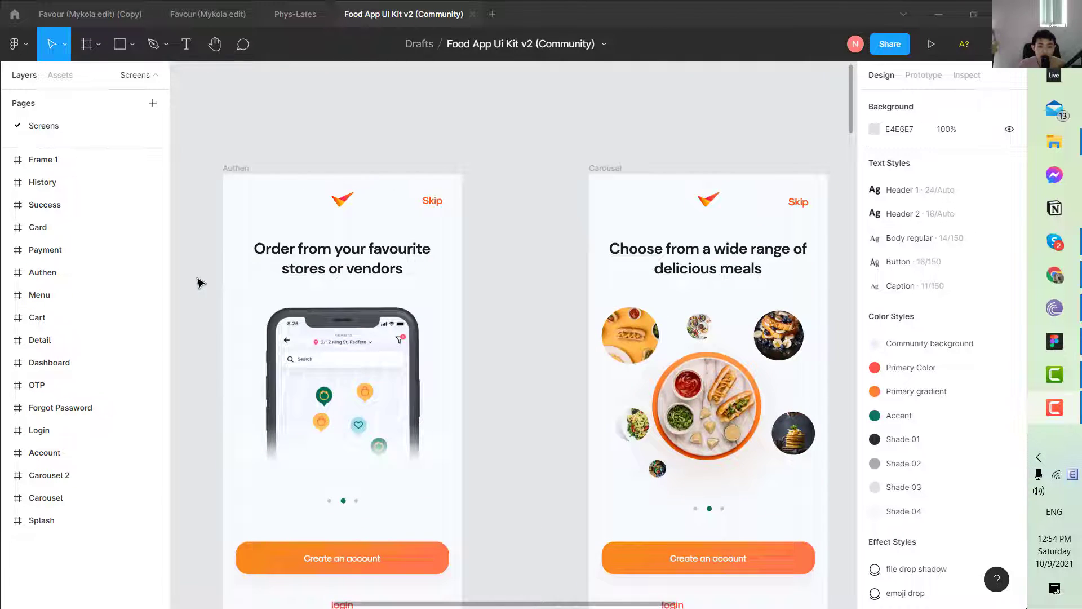
scroll(200, 285, "down", 5)
scroll(199, 290, "down", 2)
scroll(200, 306, "up", 1)
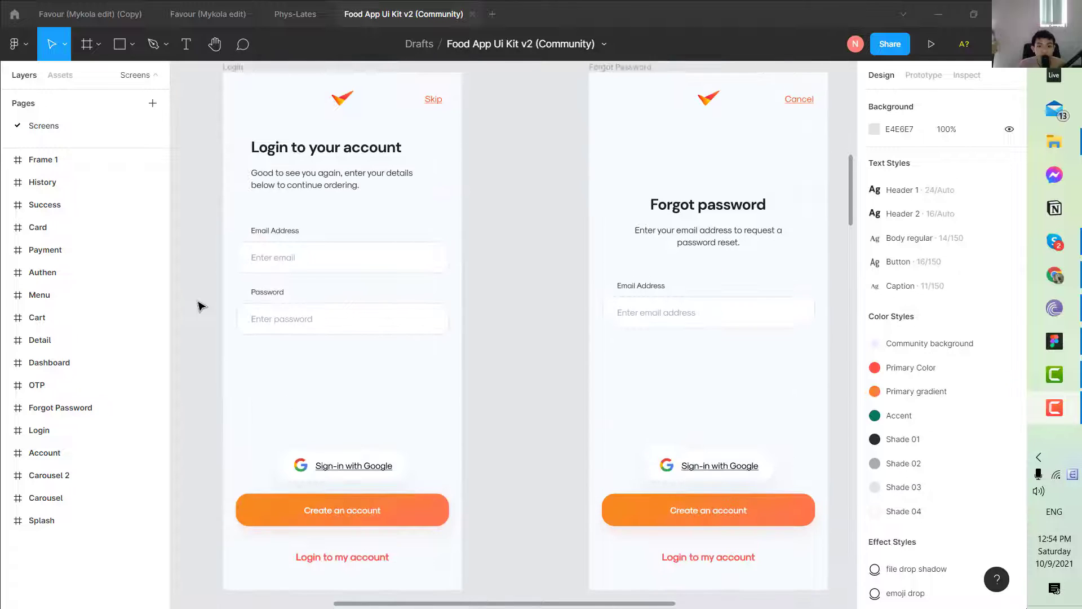
scroll(200, 306, "down", 1)
scroll(199, 310, "down", 4)
scroll(199, 318, "down", 4)
scroll(198, 328, "up", 1)
scroll(199, 328, "up", 5)
scroll(197, 328, "up", 5)
scroll(196, 328, "up", 5)
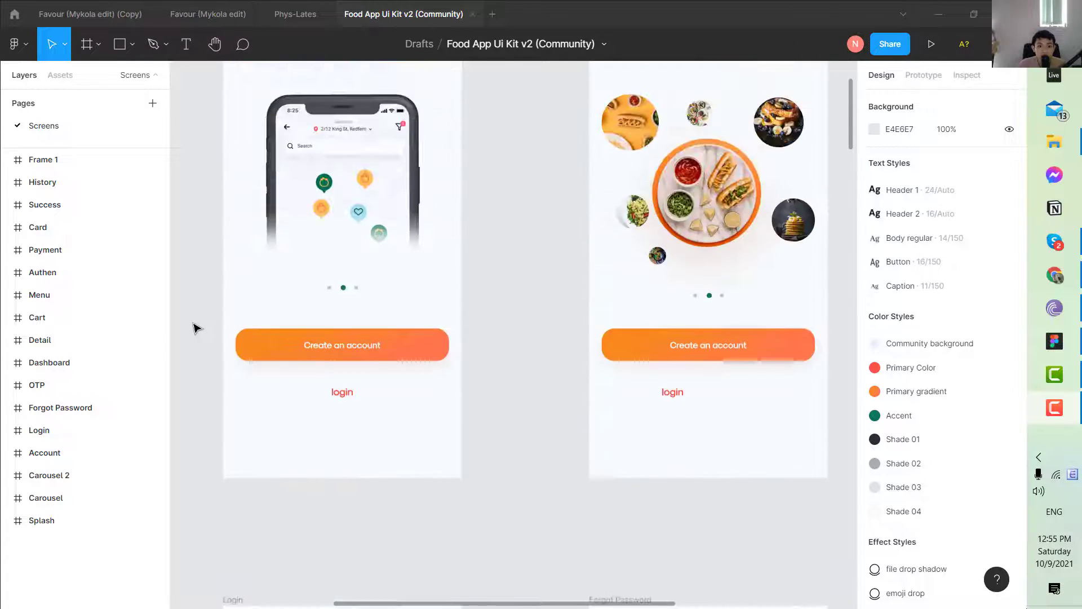
scroll(194, 328, "up", 1)
scroll(192, 328, "up", 3)
scroll(189, 328, "up", 1)
scroll(186, 328, "up", 1)
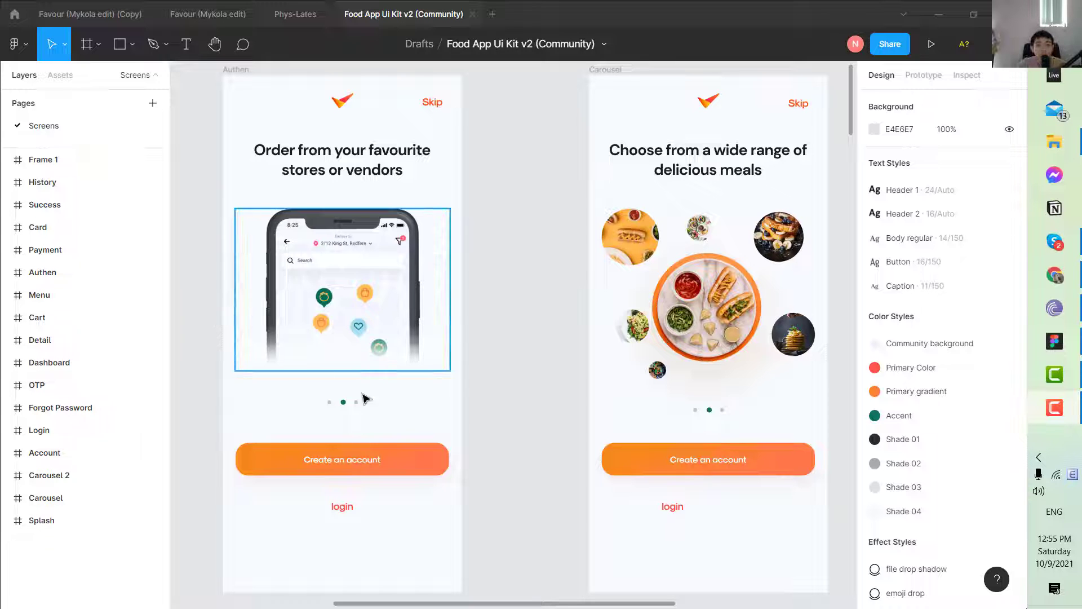
scroll(524, 471, "down", 2)
scroll(525, 473, "down", 2)
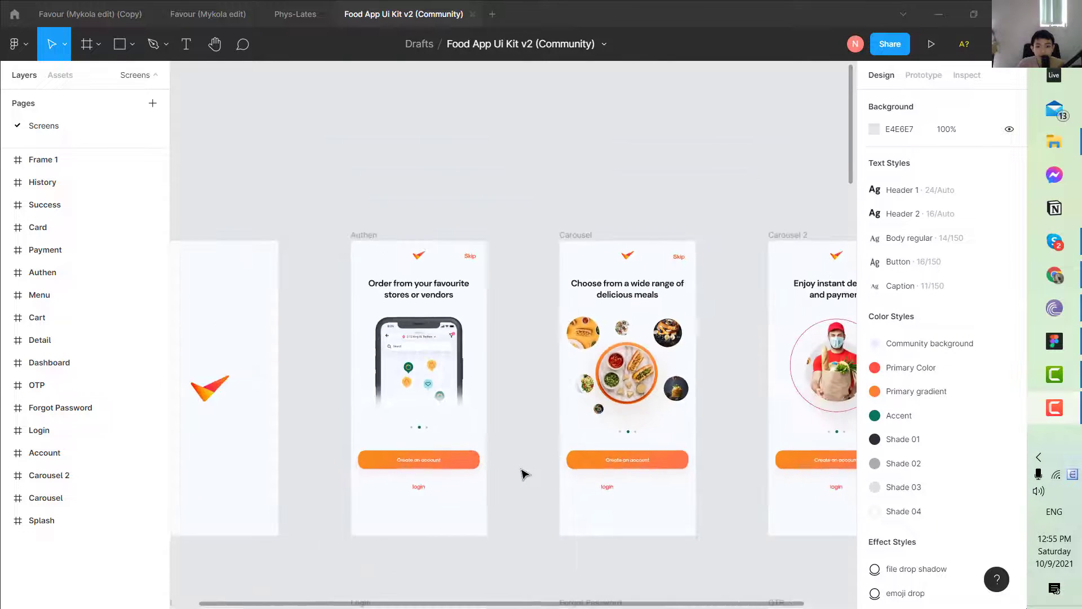
scroll(530, 477, "down", 1)
scroll(534, 481, "down", 3)
scroll(536, 485, "down", 3)
scroll(535, 485, "down", 3)
scroll(536, 489, "down", 1)
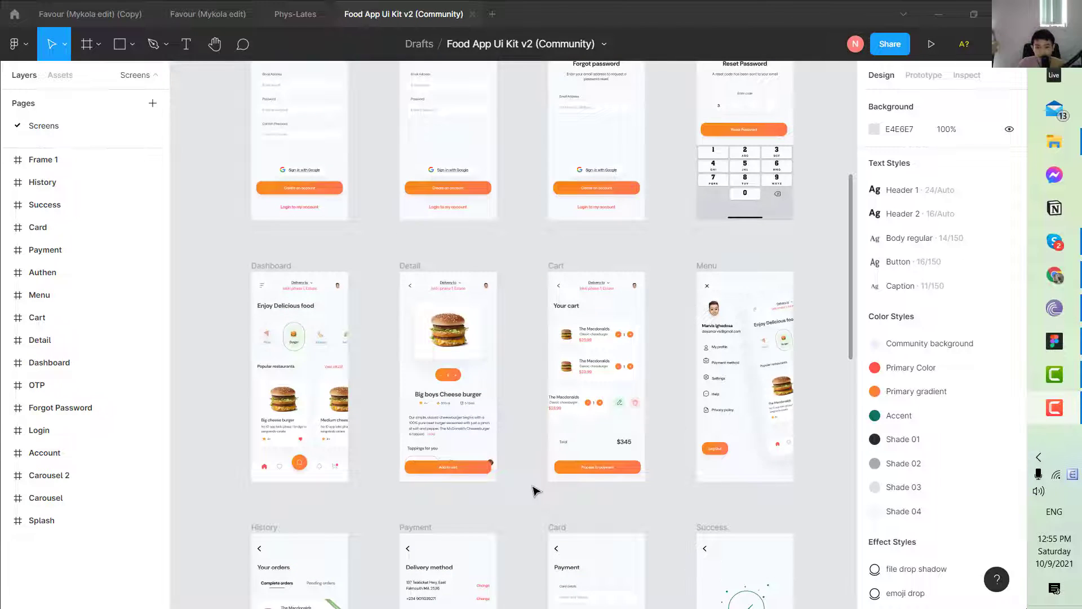
scroll(506, 492, "down", 4)
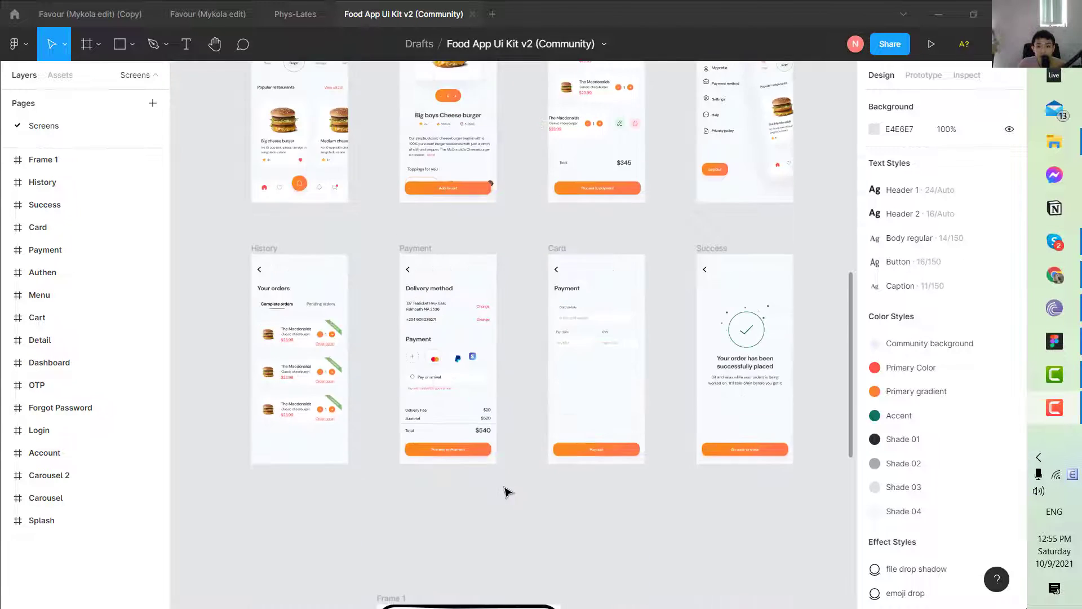
scroll(504, 491, "down", 2)
scroll(503, 491, "up", 6)
scroll(502, 491, "up", 5)
scroll(496, 490, "up", 2)
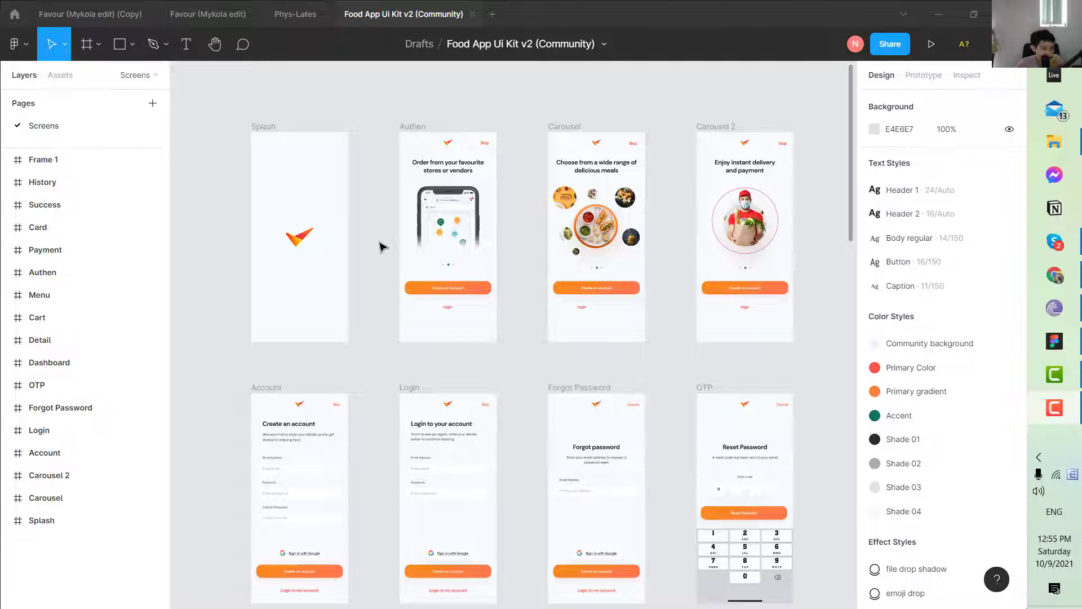
mouse_move(44, 125)
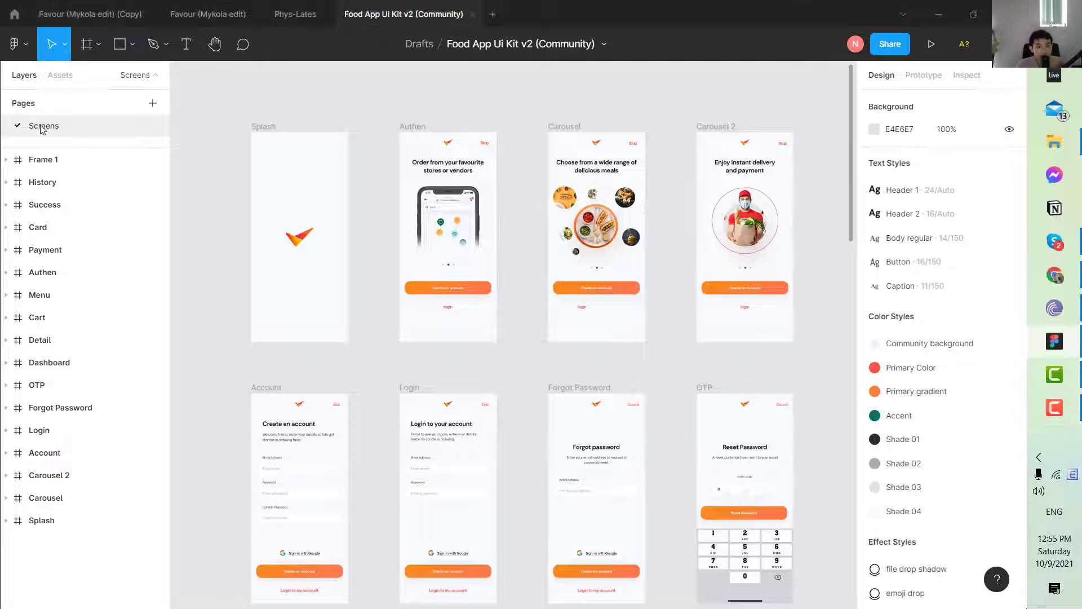
Step: Duplicate the Screens page from its context menu, creating Screens 2
right_click(41, 130)
left_click(84, 200)
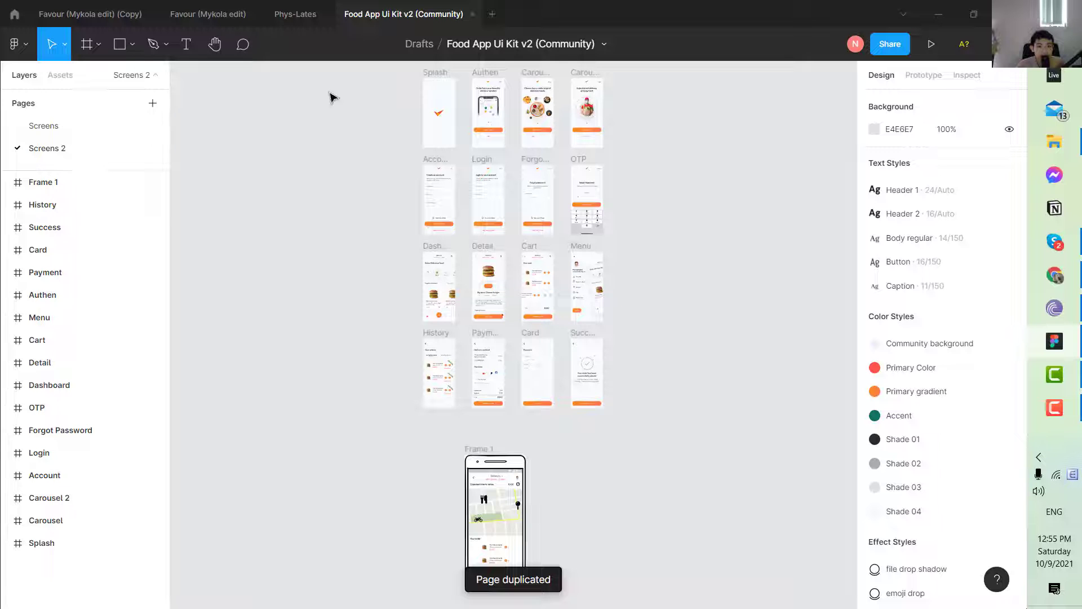
scroll(496, 84, "up", 3)
scroll(538, 84, "up", 2)
scroll(536, 96, "up", 2)
scroll(437, 150, "up", 2)
scroll(396, 255, "up", 1)
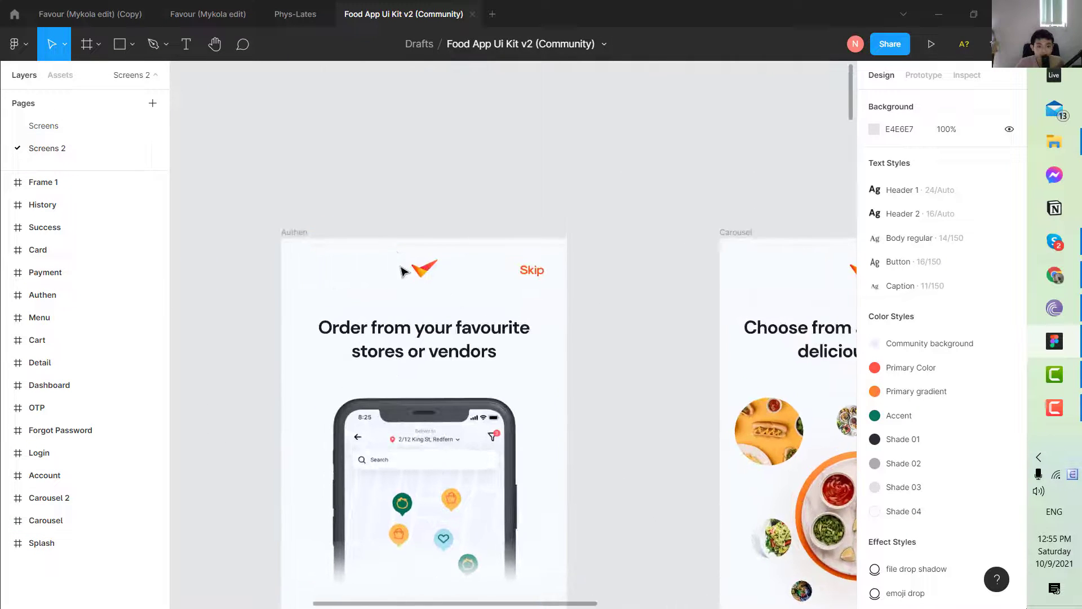
Step: Select the Skip text on the canvas to inspect its missing font
key("alt+3")
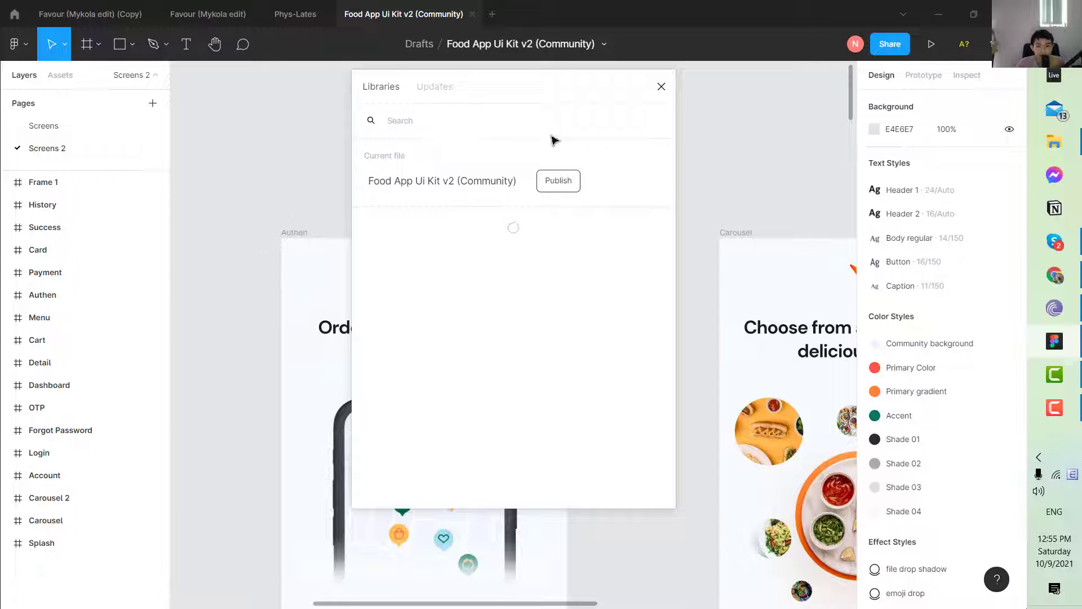
left_click(661, 86)
key("ctrl+backslash")
key("plus")
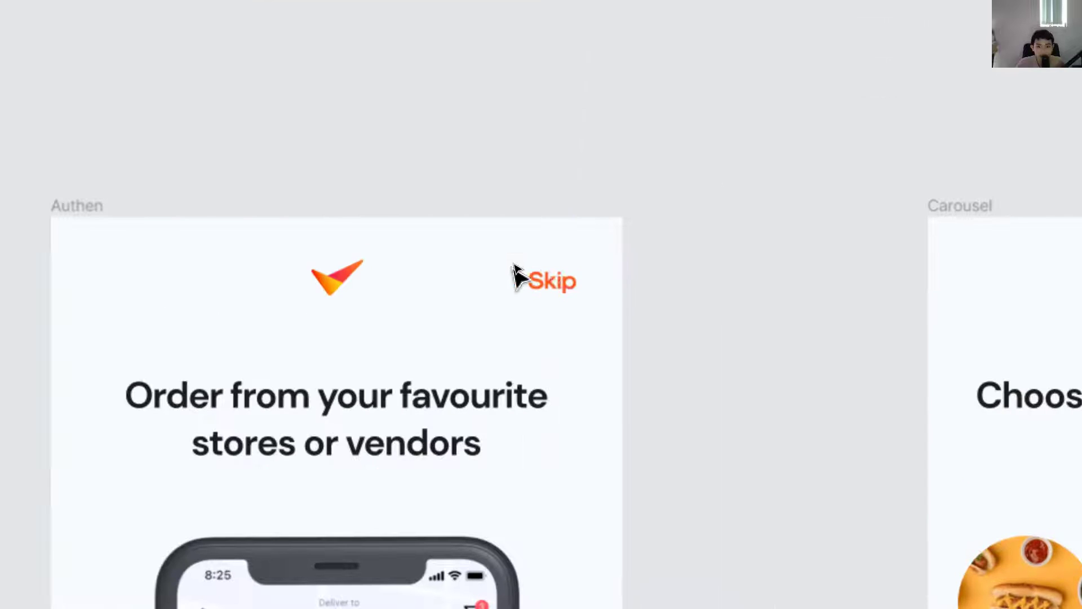
left_click(550, 285)
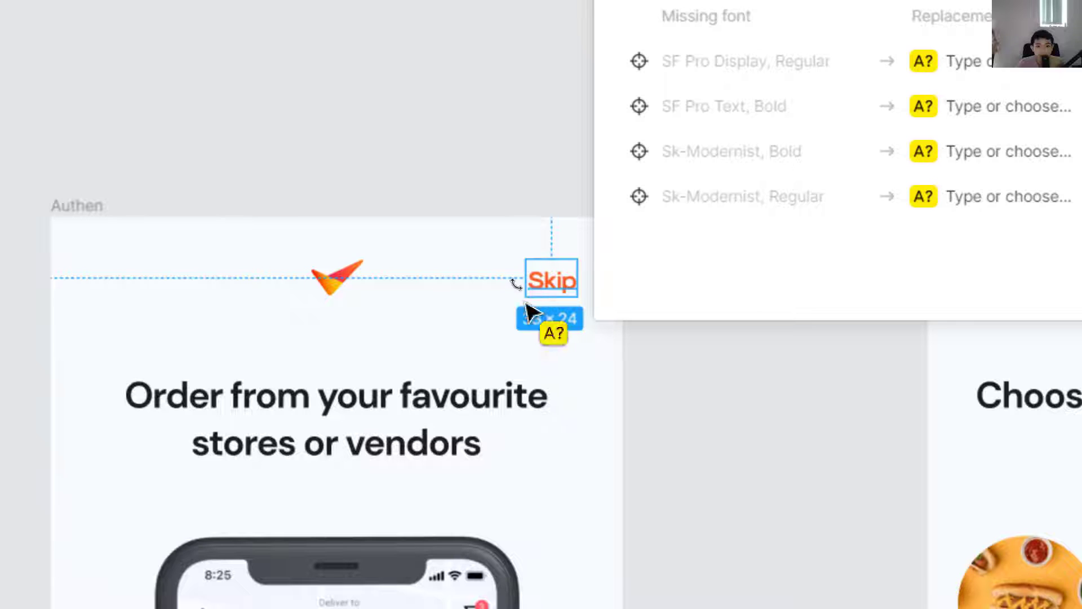
scroll(513, 287, "down", 3)
scroll(513, 288, "down", 1)
scroll(513, 288, "down", 3)
key("ctrl+backslash")
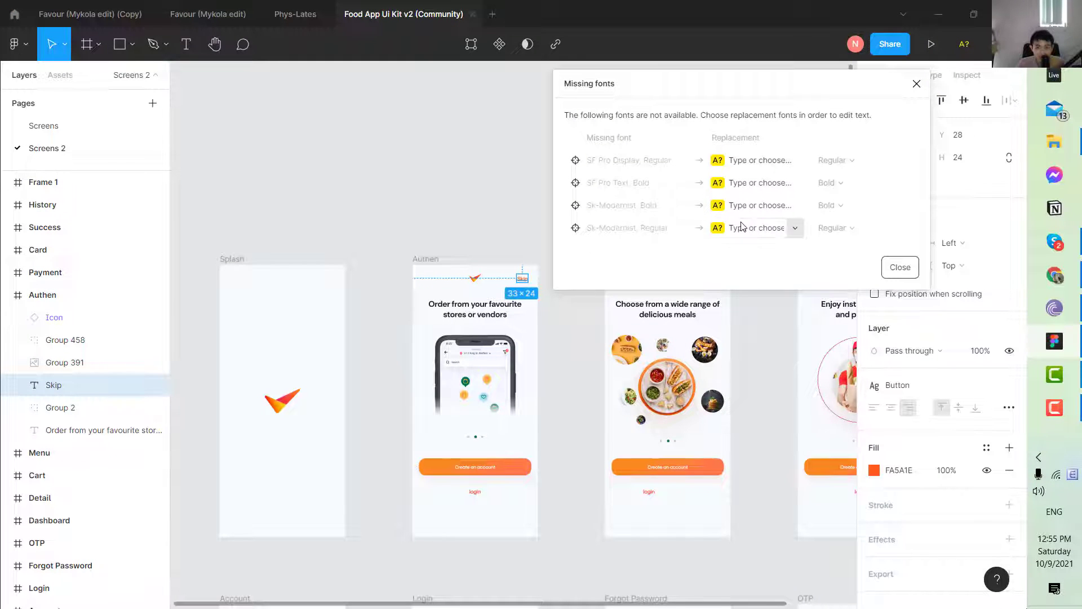
scroll(499, 294, "up", 3)
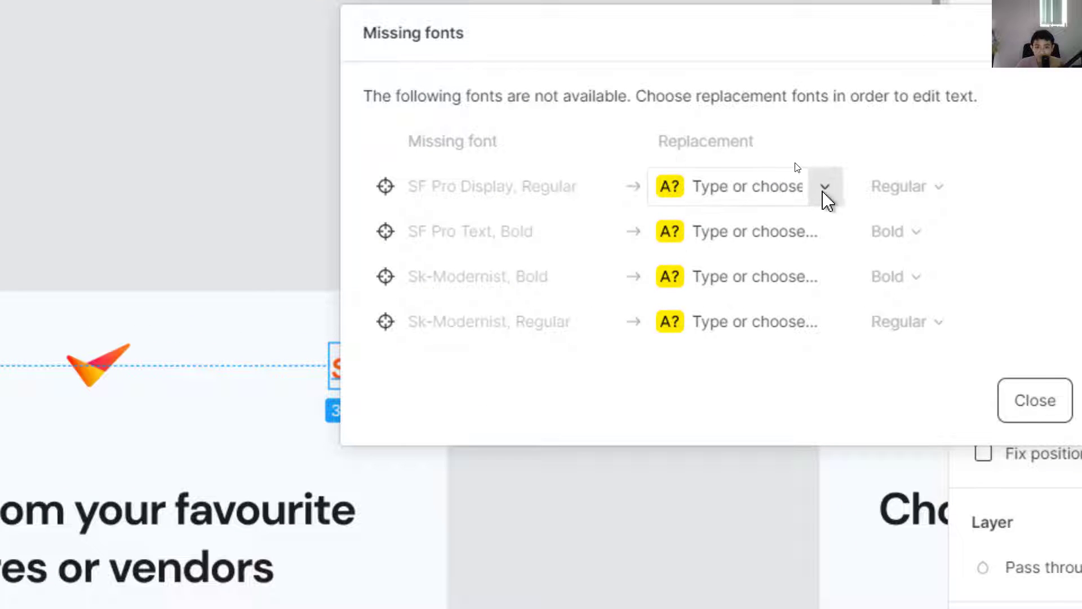
Step: Replace SF Pro Display, SF Pro Text and Sk-Modernist with Aachen, ABeeZee and Abhaya Libre, then show libraries
left_click(824, 190)
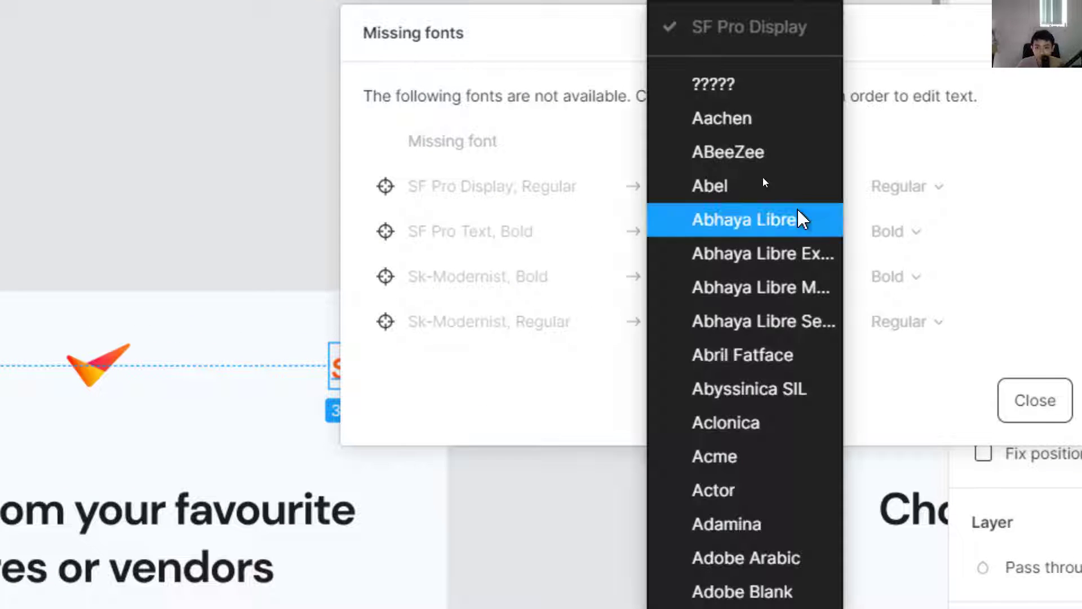
left_click(826, 129)
left_click(833, 233)
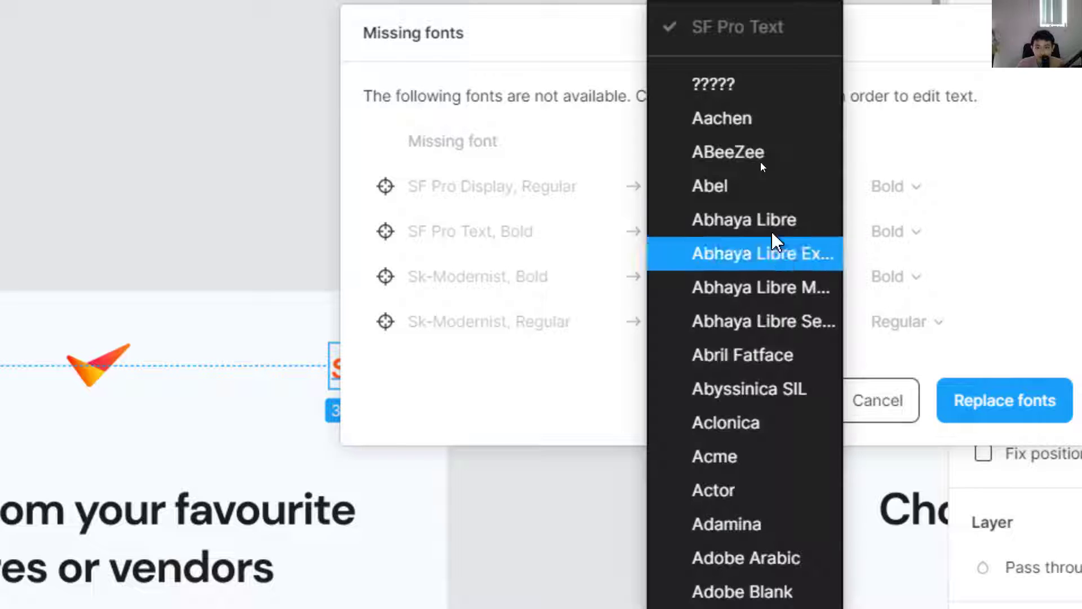
left_click(733, 153)
left_click(834, 276)
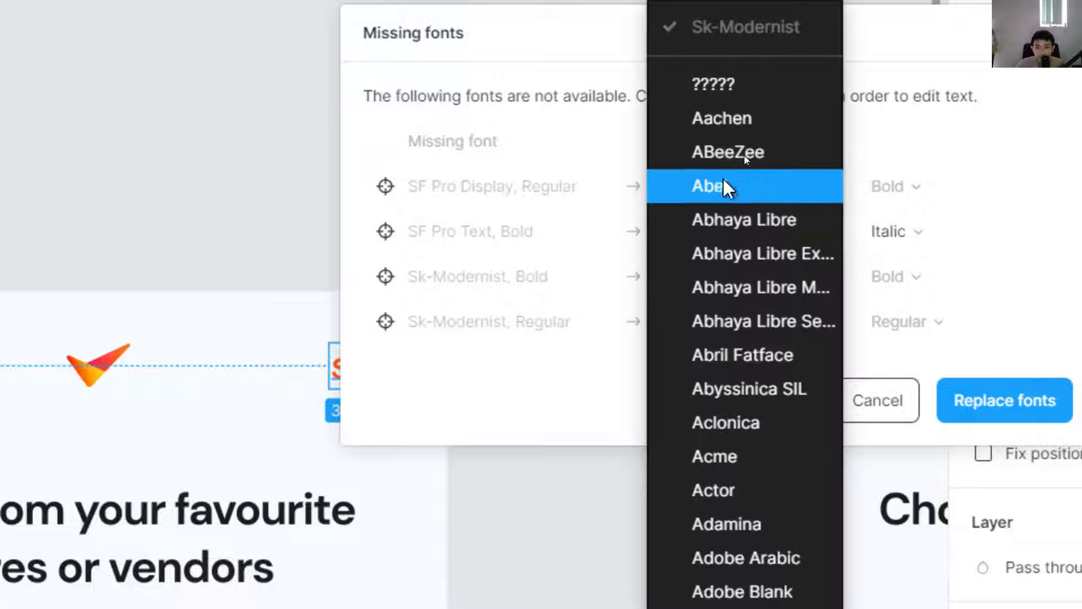
left_click(735, 219)
left_click(825, 321)
left_click(727, 254)
left_click(894, 411)
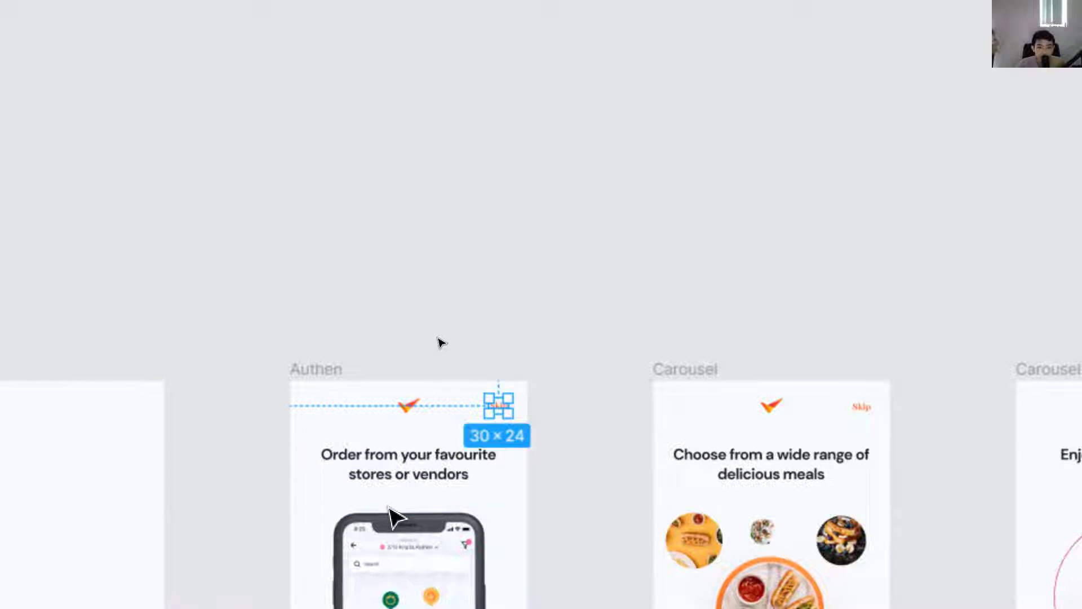
key("ctrl+alt+o")
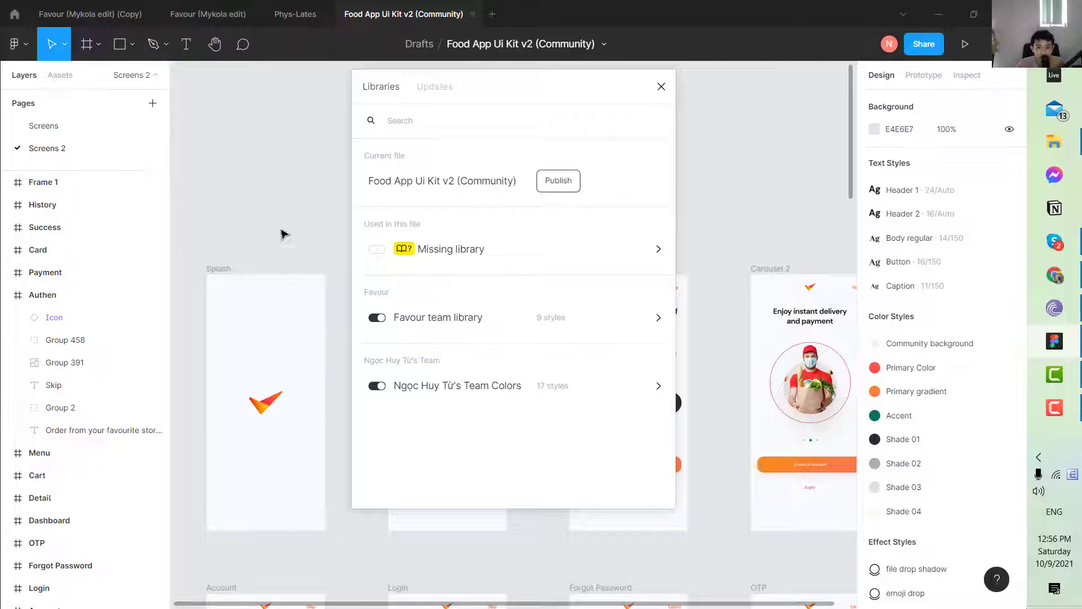
Step: Close the libraries list and change the Skip label to 'Saltar'
left_click(661, 86)
scroll(454, 256, "up", 5)
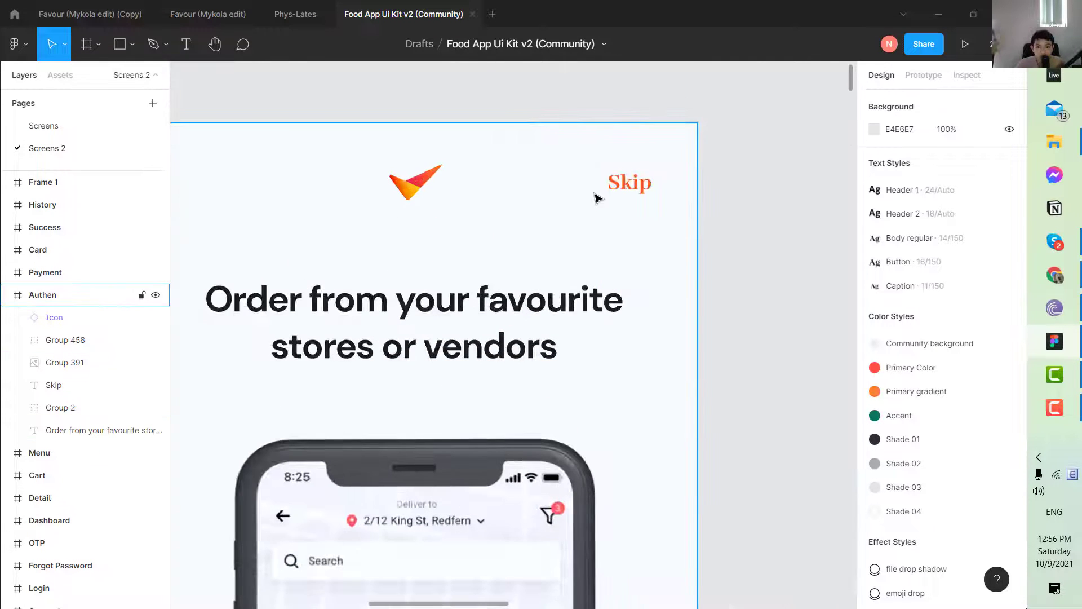
left_click(626, 186)
double_click(639, 189)
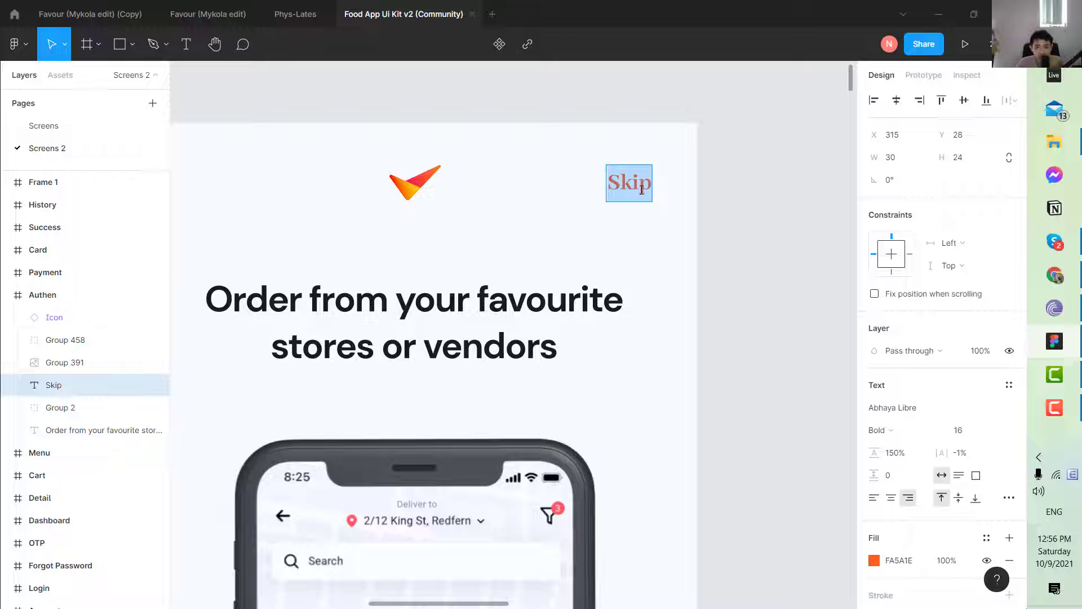
type("Saltar")
Step: Change the 'Create an account' button text to 'Crear una cuenta'
double_click(360, 309)
triple_click(363, 309)
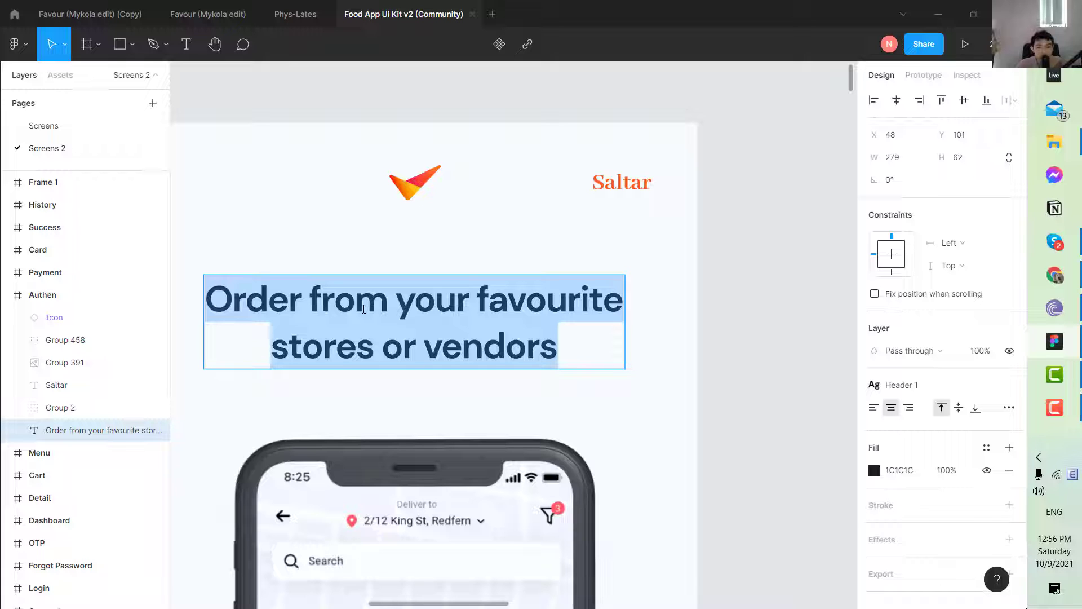
scroll(394, 316, "down", 4)
scroll(462, 360, "down", 7)
double_click(423, 327)
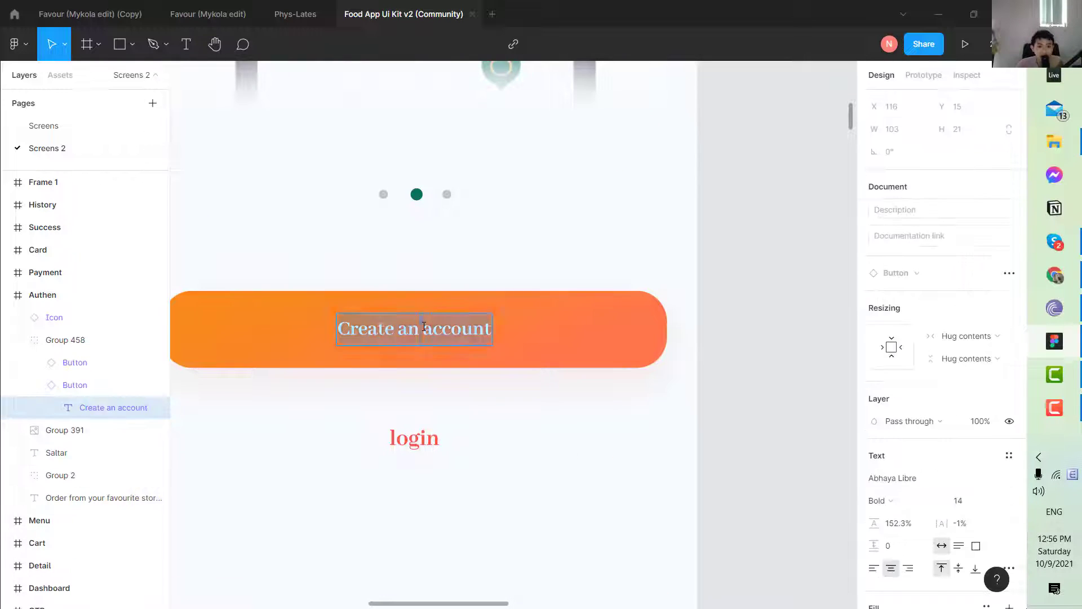
type("Crear una cuenta")
key("Escape")
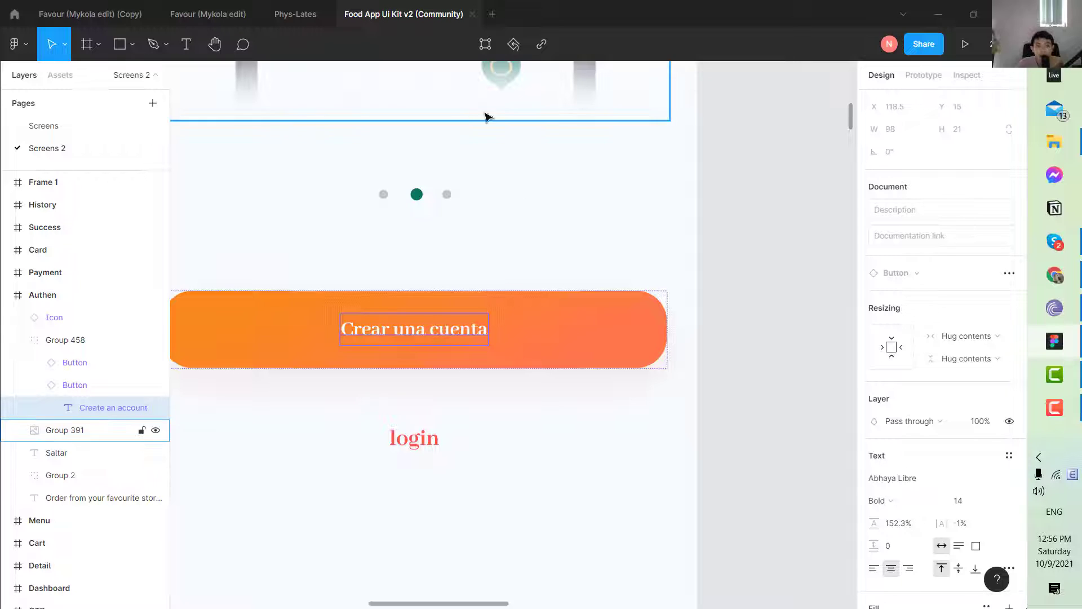
Step: Move from Screens to the Screens 2 page and scroll through its frames
left_click(92, 135)
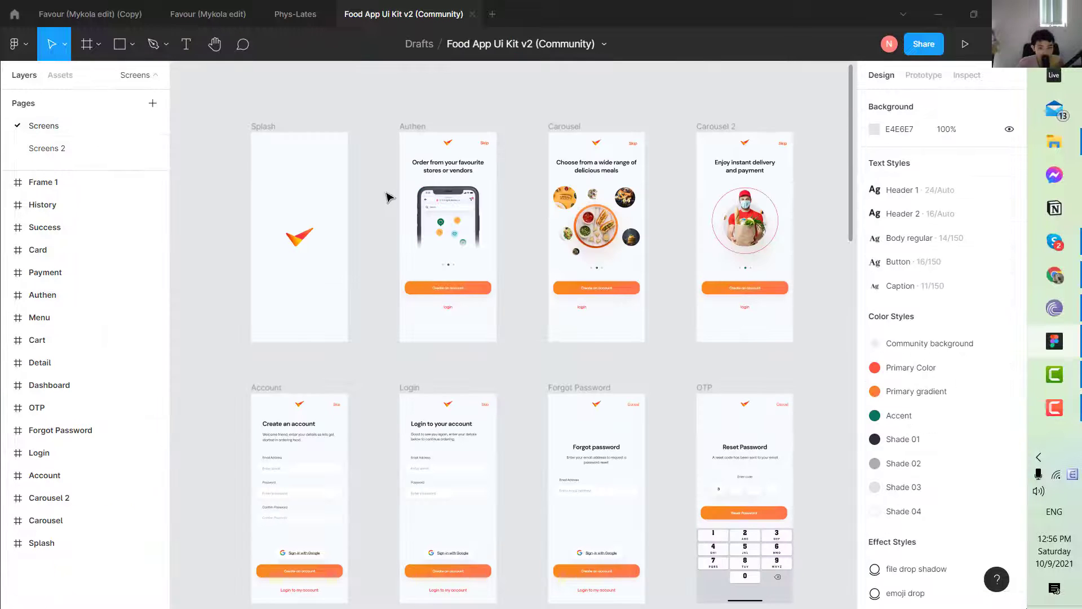
left_click(110, 158)
scroll(519, 295, "down", 5)
scroll(451, 321, "down", 5)
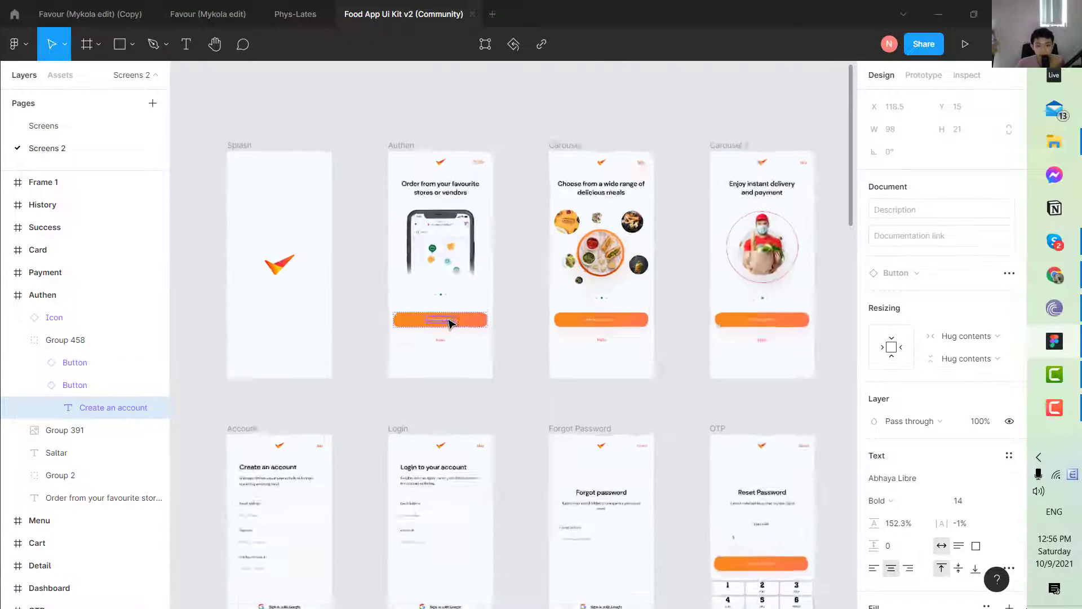
scroll(442, 321, "down", 2)
scroll(606, 535, "down", 5)
scroll(564, 507, "up", 6)
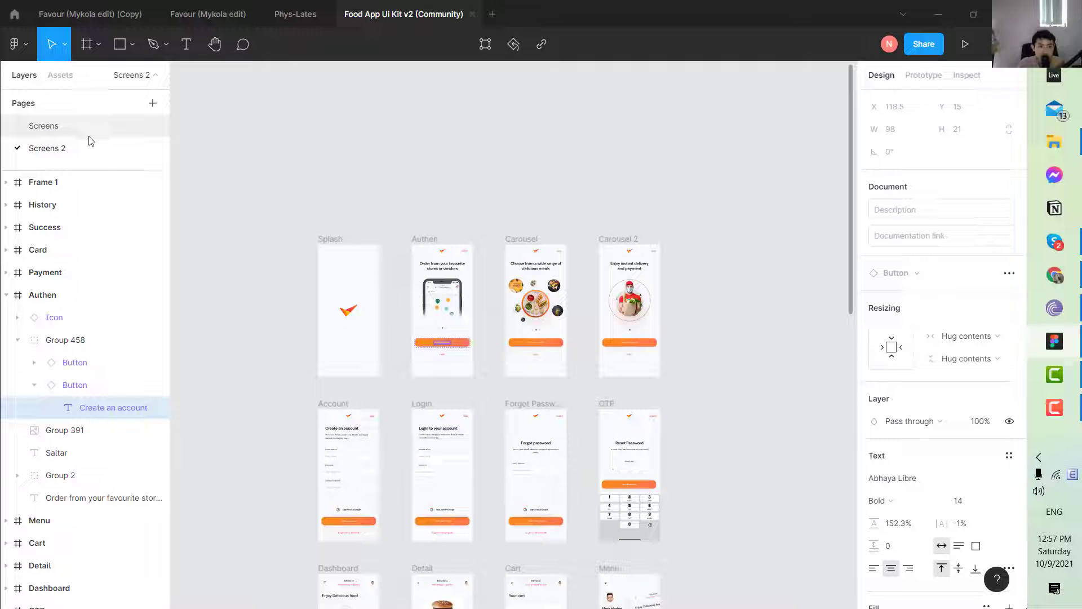
key("ctrl+alt+o")
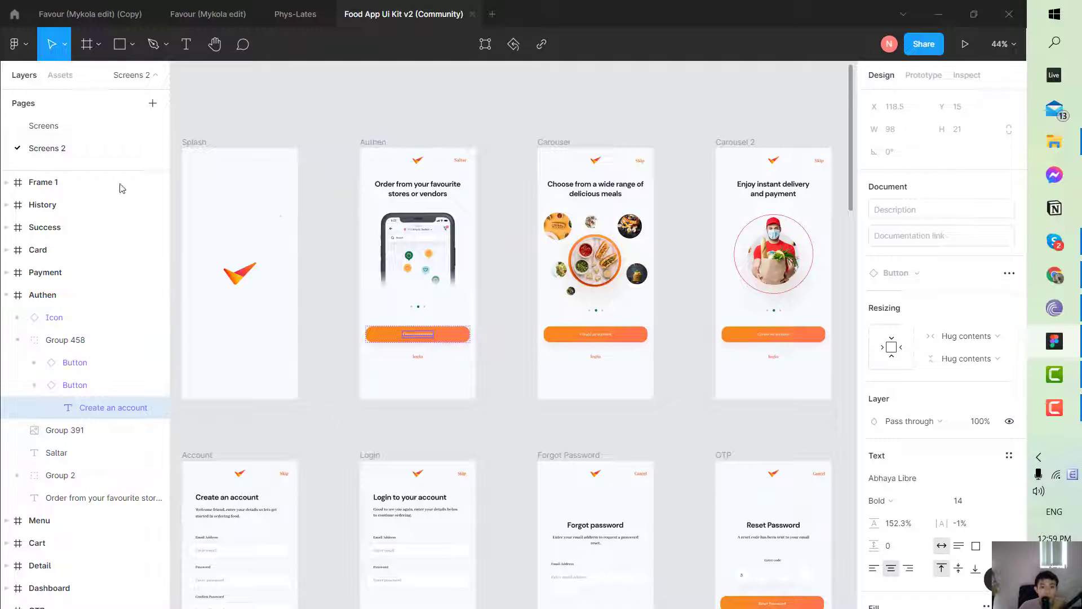
scroll(237, 429, "down", 5)
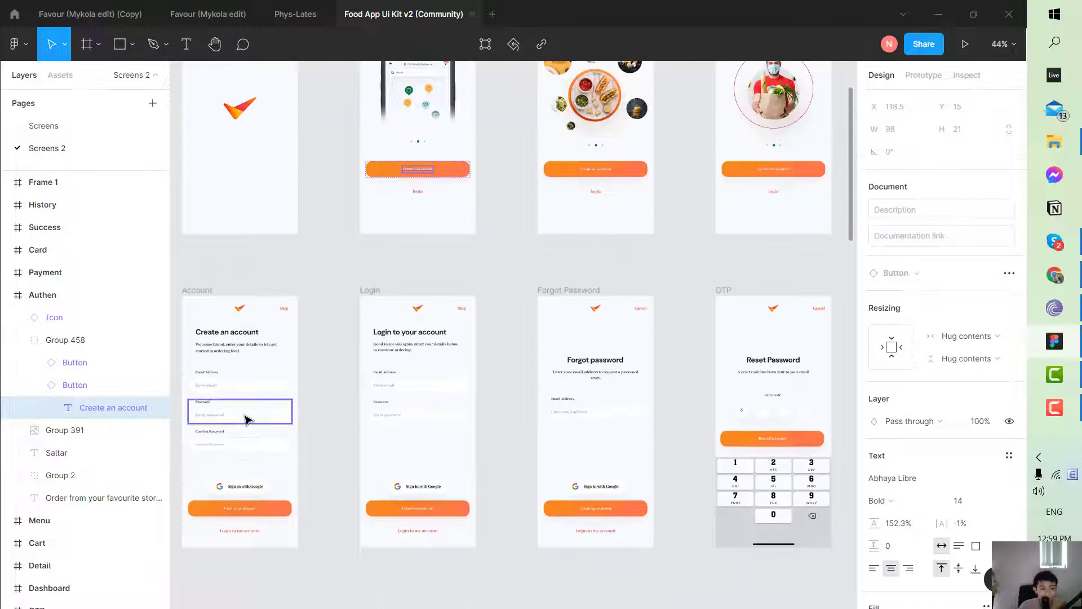
scroll(226, 394, "up", 7)
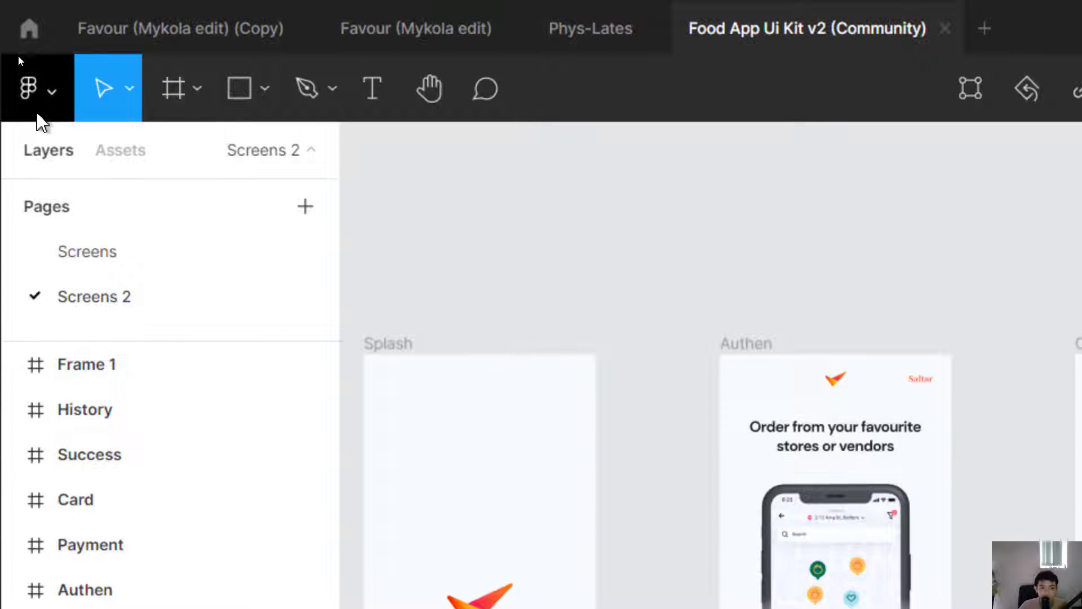
Step: Go to Plugins > Browse plugins in Community from the Figma main menu
left_click(37, 108)
mouse_move(86, 377)
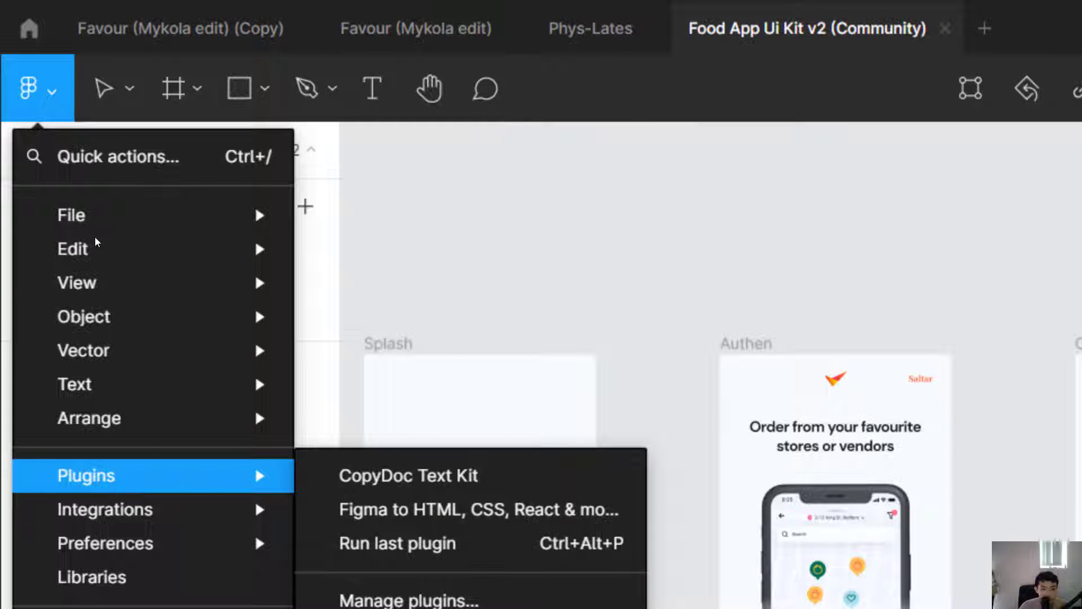
mouse_move(152, 377)
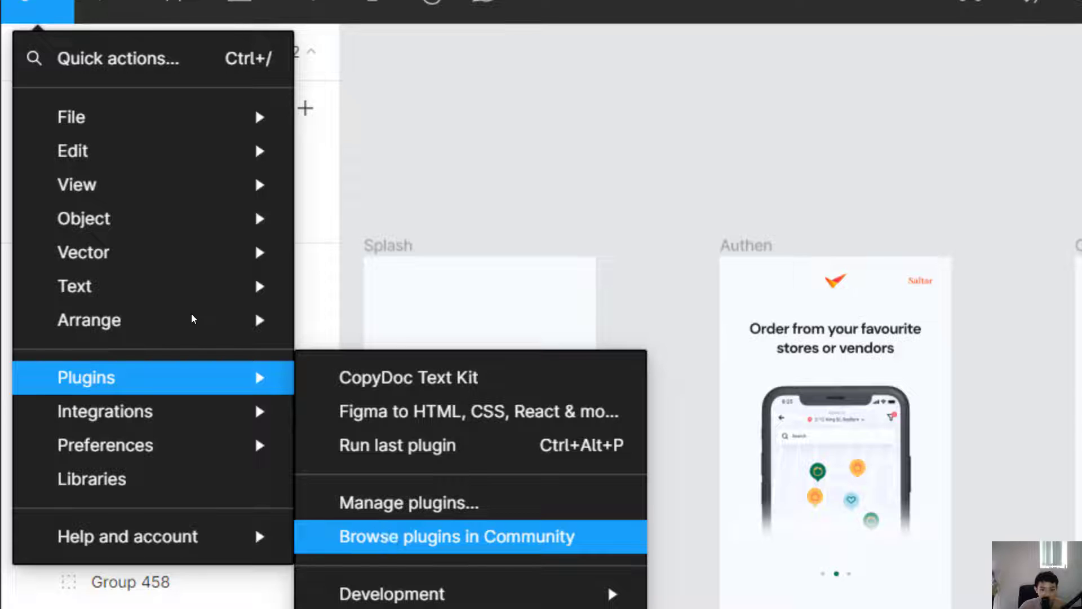
left_click(384, 540)
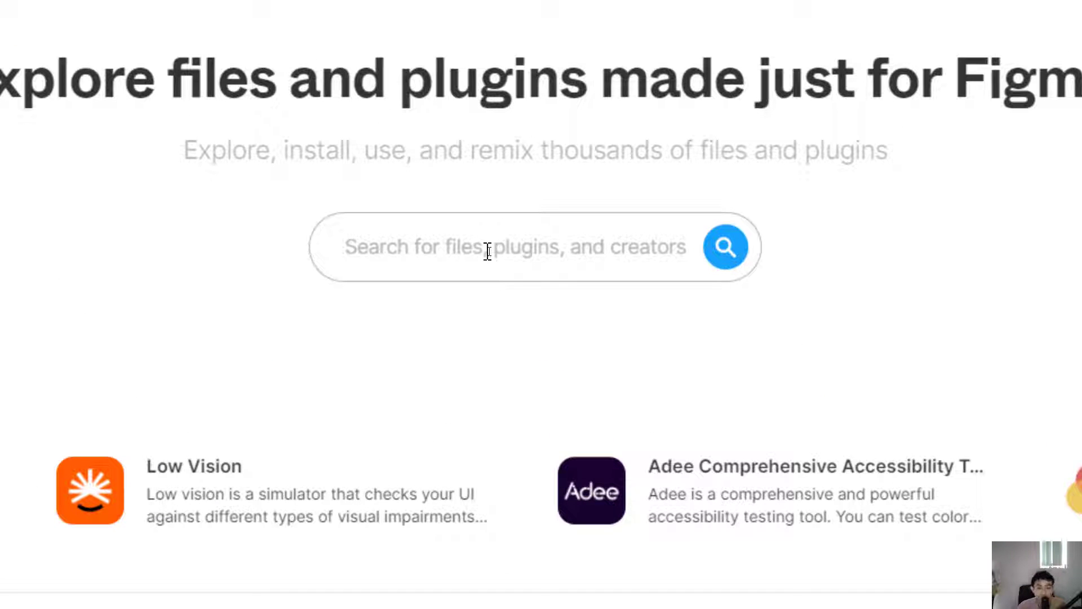
Step: Search Community for 'copyddoc' and view the Plugins results showing CopyDoc Text Kit installed
type("copyddoc")
key("Return")
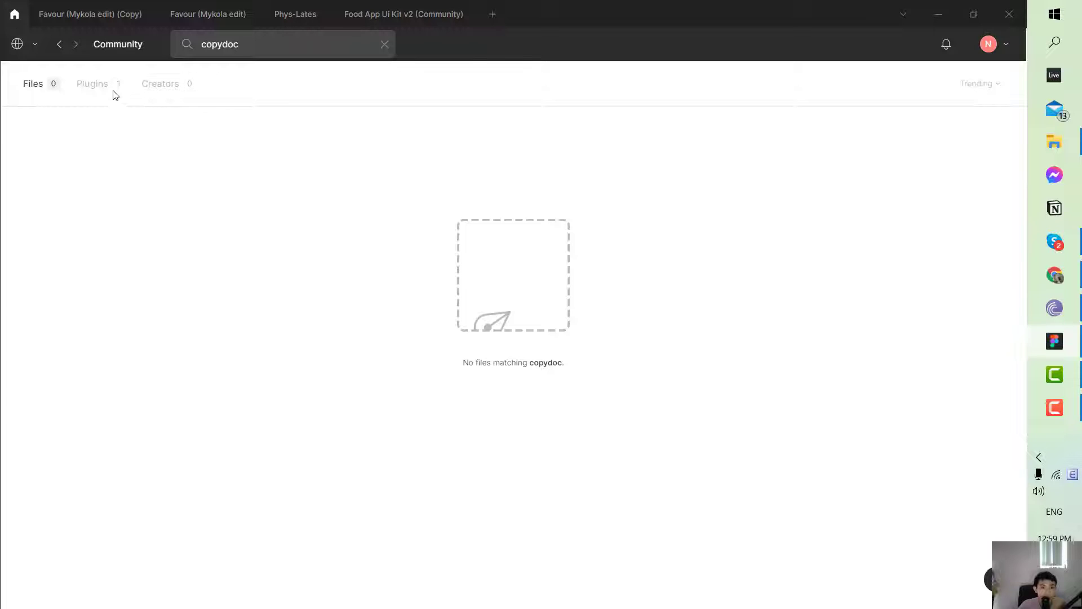
left_click(92, 85)
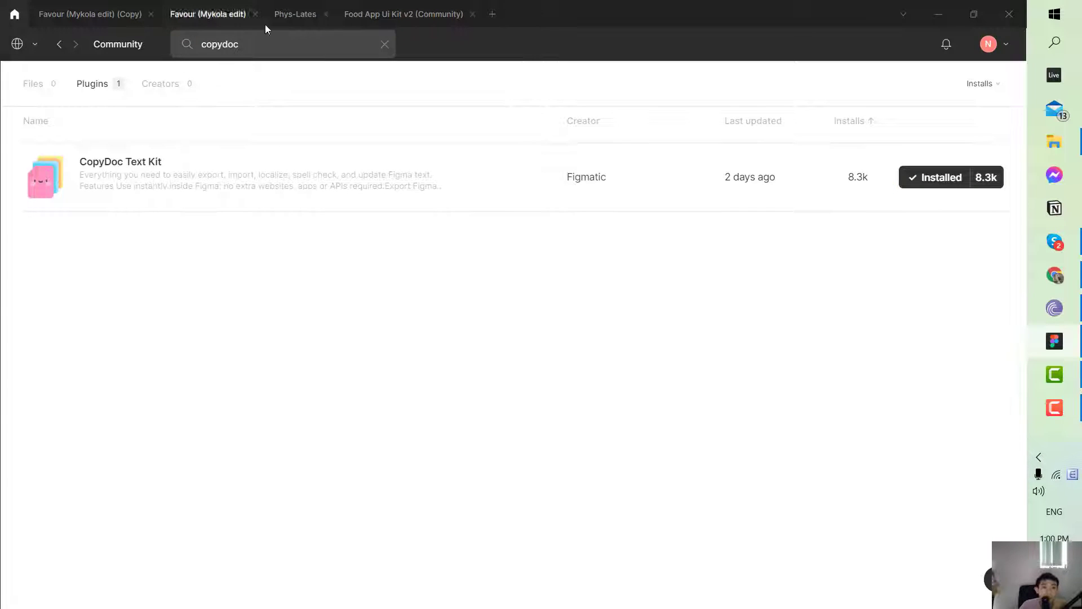
Step: Back in the Food App Ui Kit v2 file, run CopyDoc Text Kit's text-layer export
left_click(407, 19)
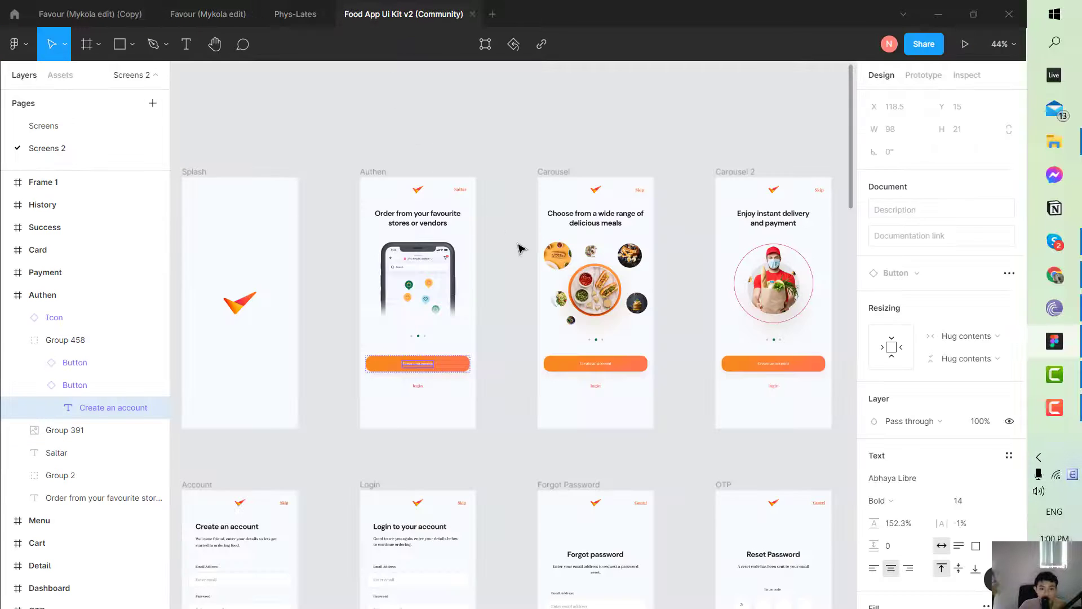
scroll(628, 494, "down", 4)
scroll(536, 530, "up", 8)
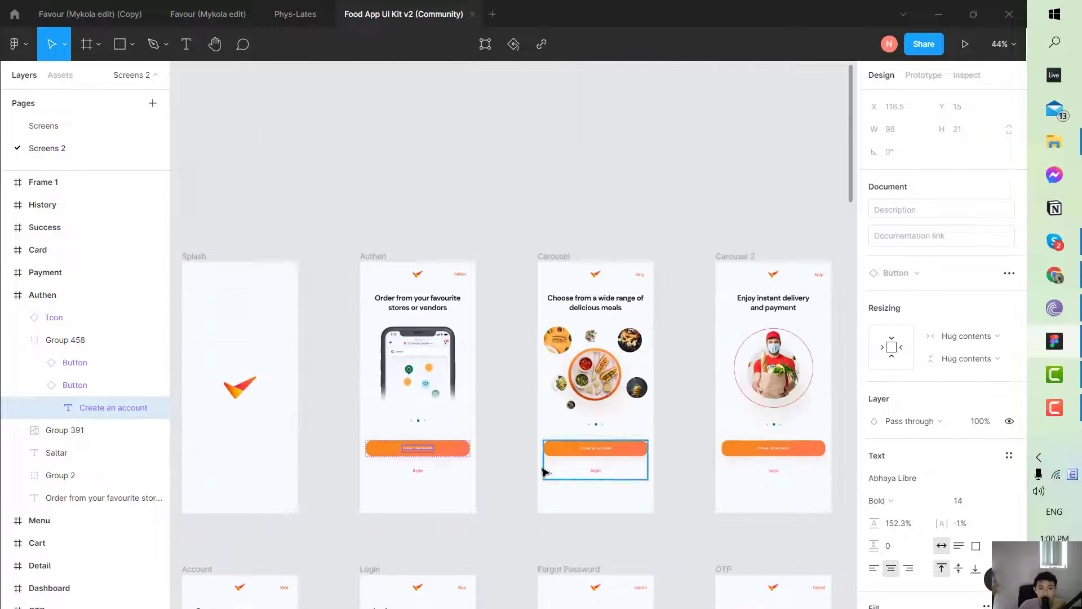
left_click(480, 524)
scroll(485, 522, "down", 4)
scroll(502, 525, "down", 4, "ctrl")
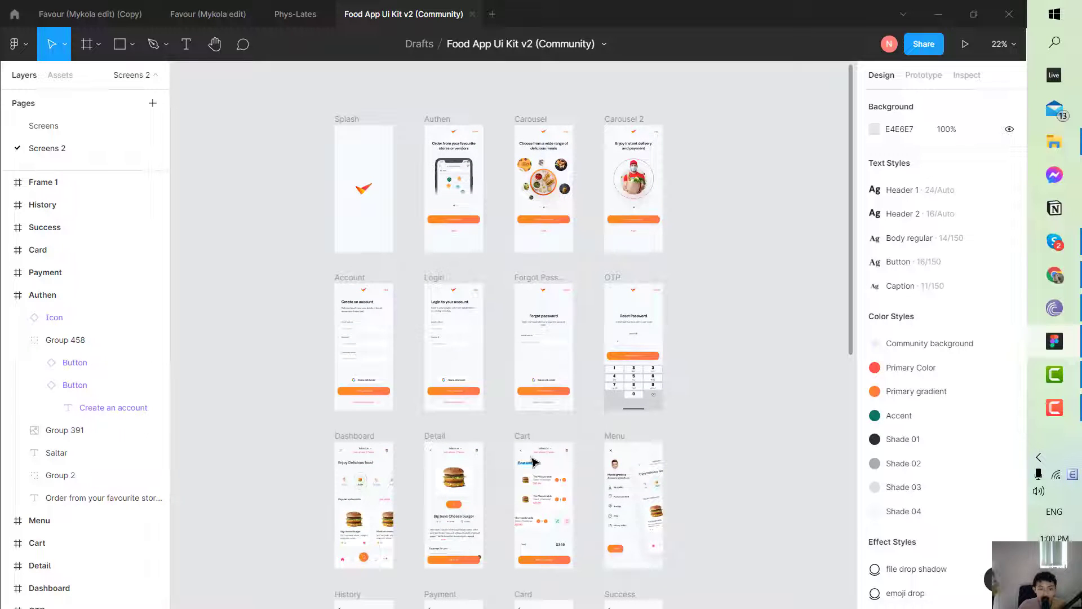
left_click_drag(306, 102, 647, 482)
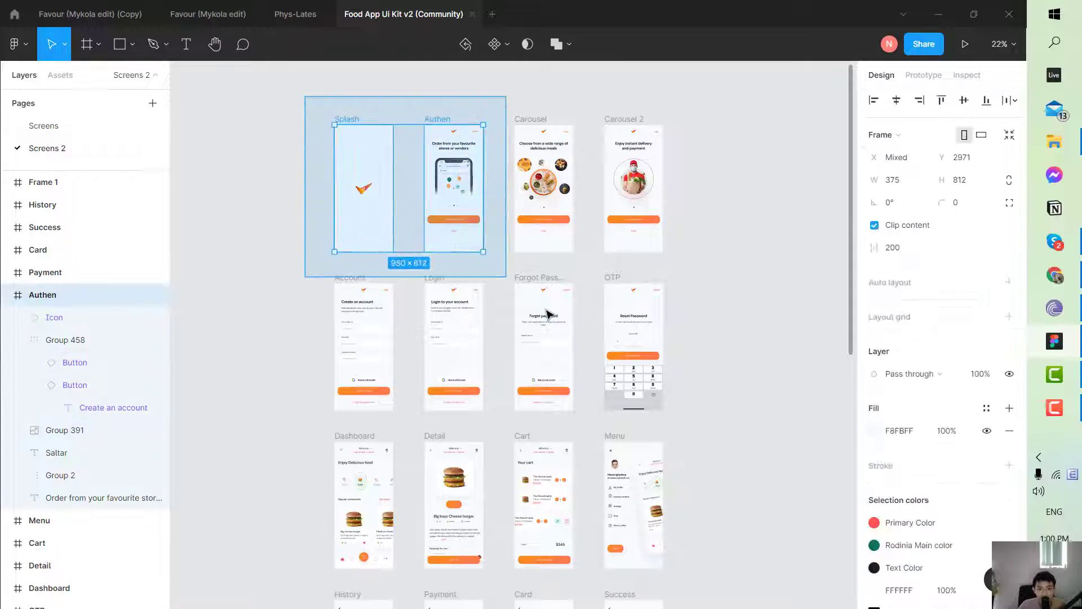
left_click(302, 344)
right_click(302, 345)
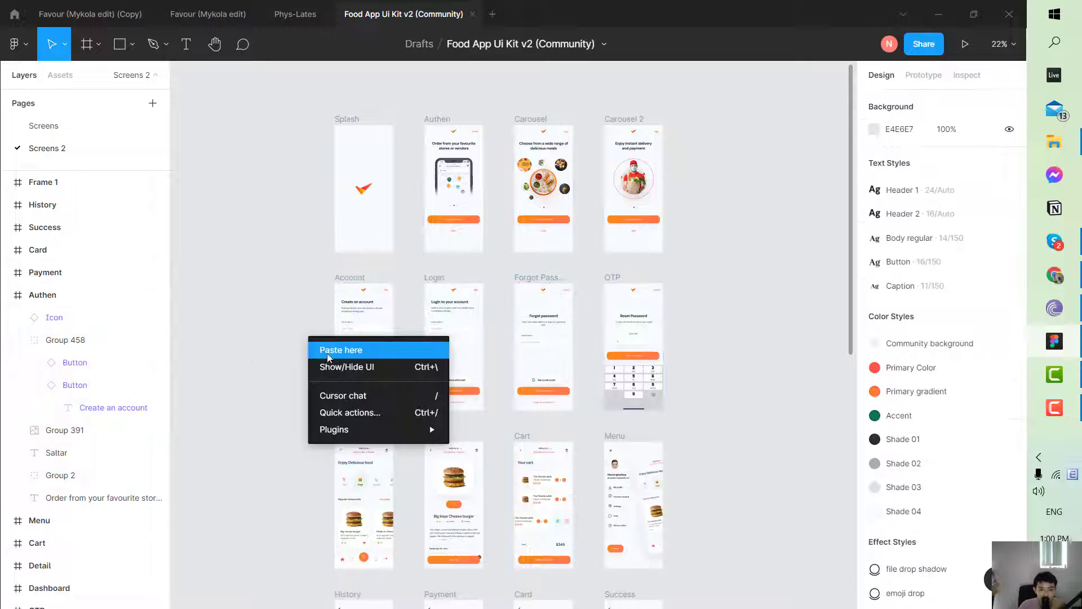
left_click(239, 342)
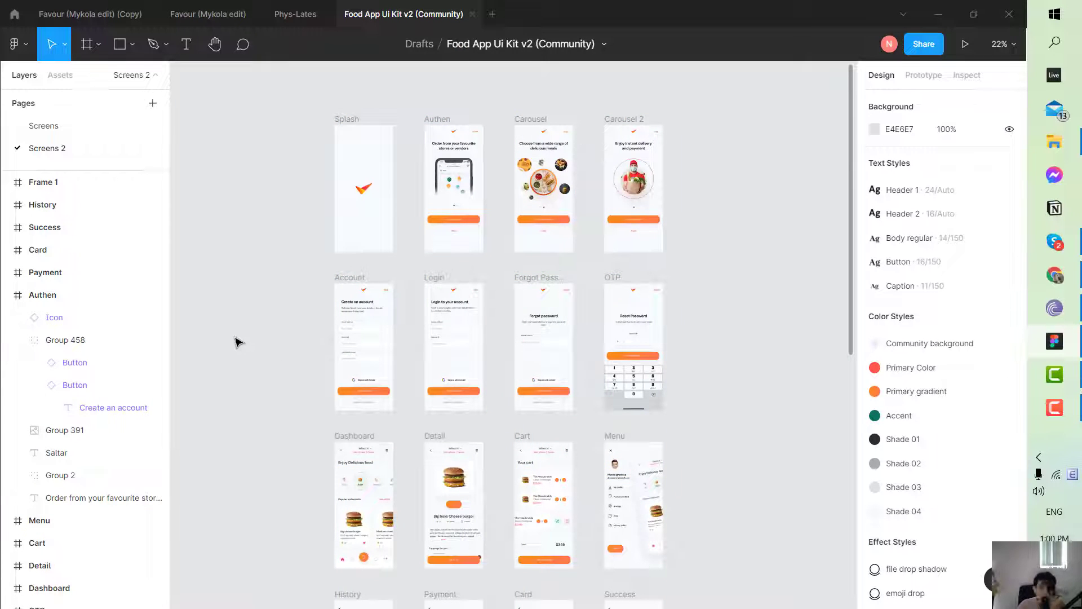
right_click(231, 318)
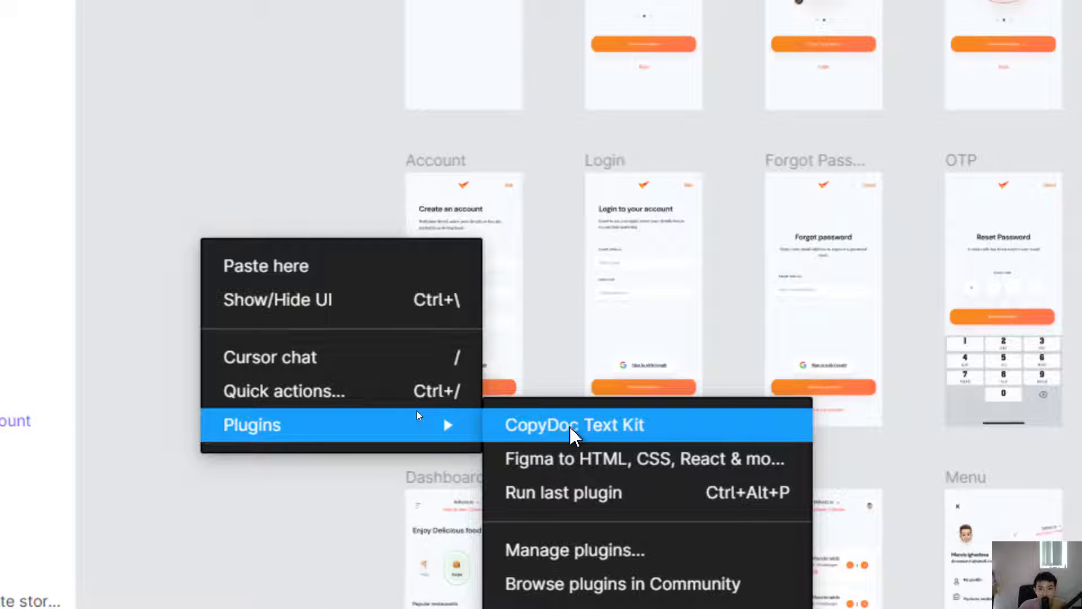
left_click(571, 428)
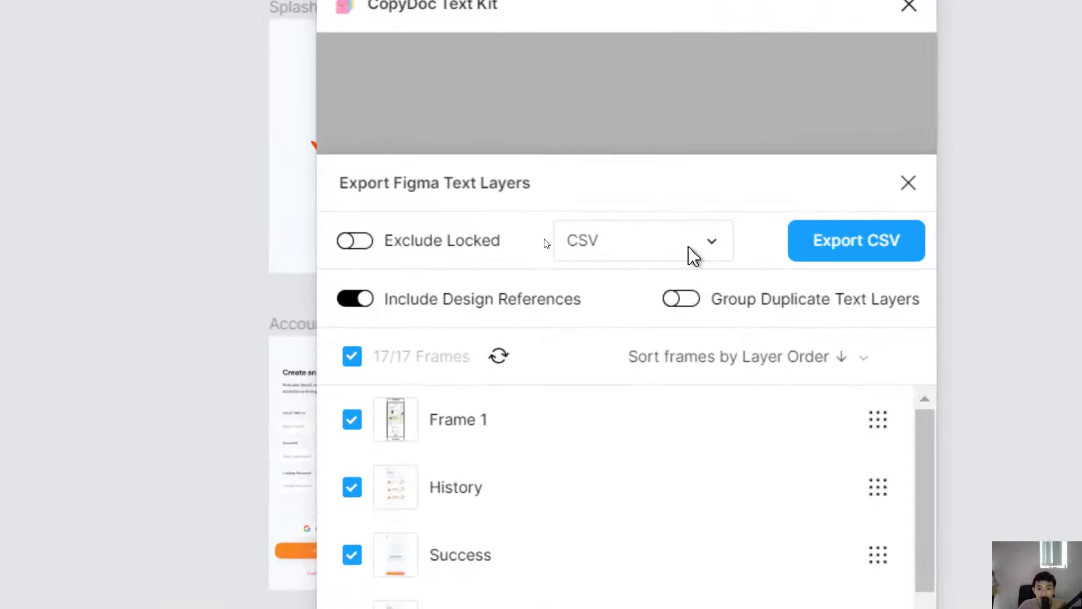
Step: Keep CSV as the export format and review the listed frames
left_click(543, 239)
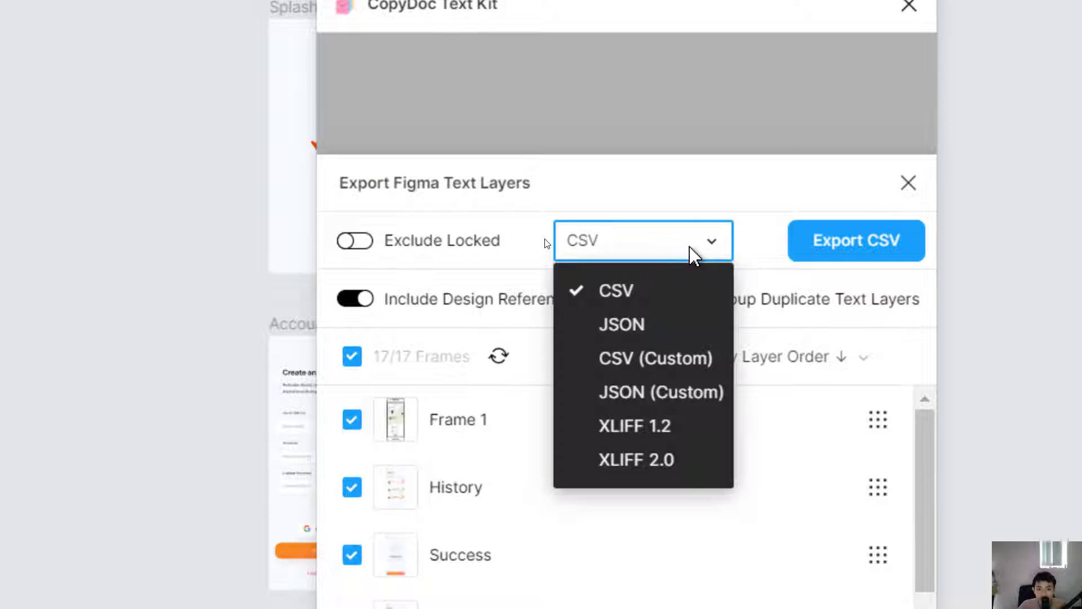
left_click(684, 304)
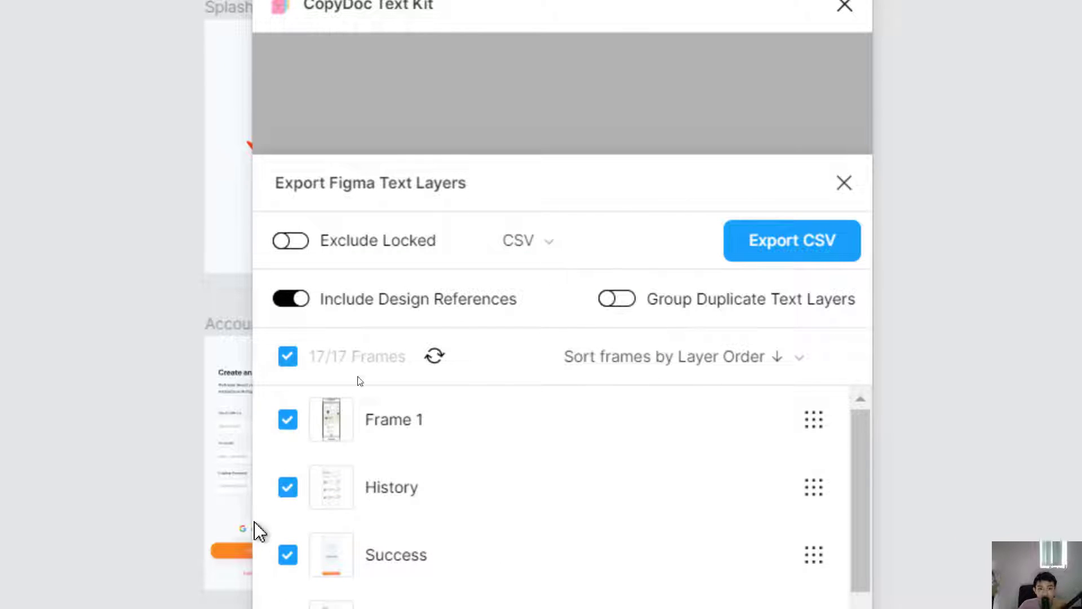
scroll(369, 519, "down", 5)
scroll(372, 522, "up", 3)
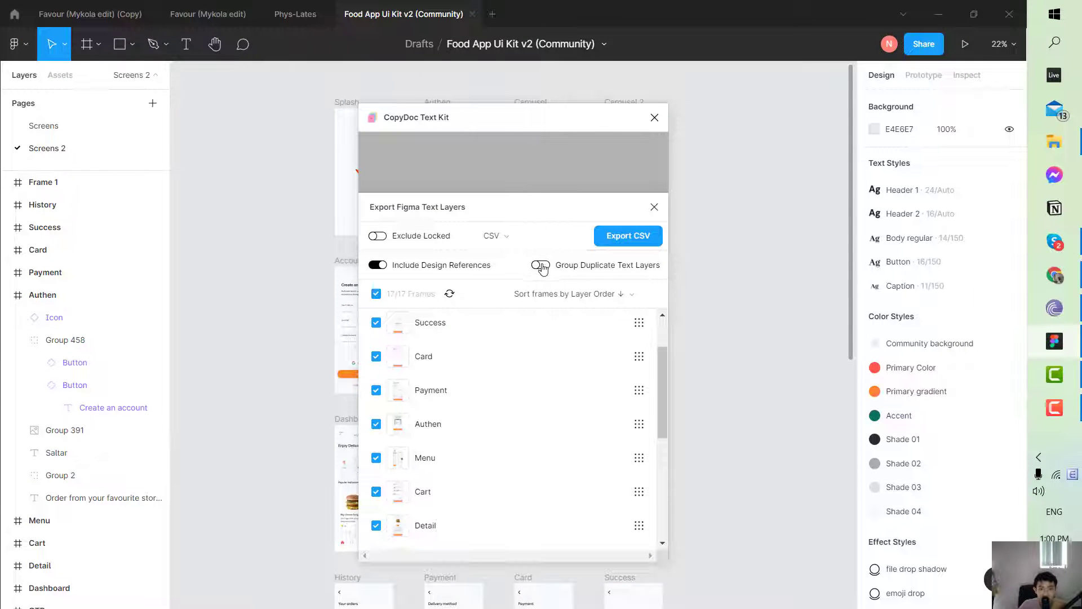
scroll(445, 360, "down", 4)
scroll(442, 361, "up", 5)
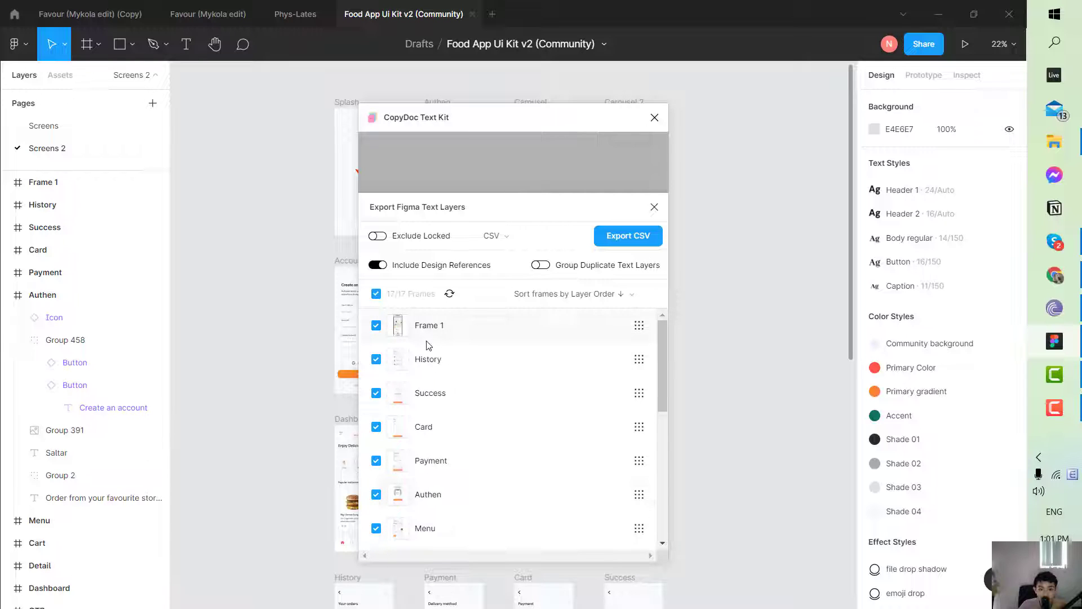
scroll(434, 370, "down", 6)
scroll(439, 435, "up", 3)
scroll(431, 440, "up", 3)
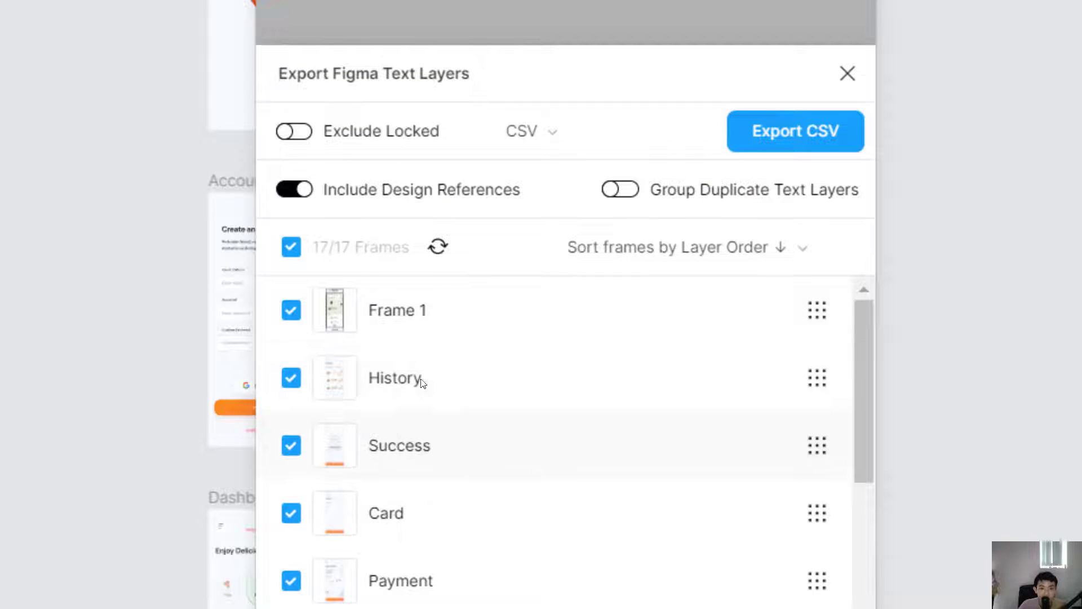
Step: Sort frames by Layer Order ↑ so Splash comes first
scroll(383, 429, "down", 5)
scroll(386, 406, "down", 2)
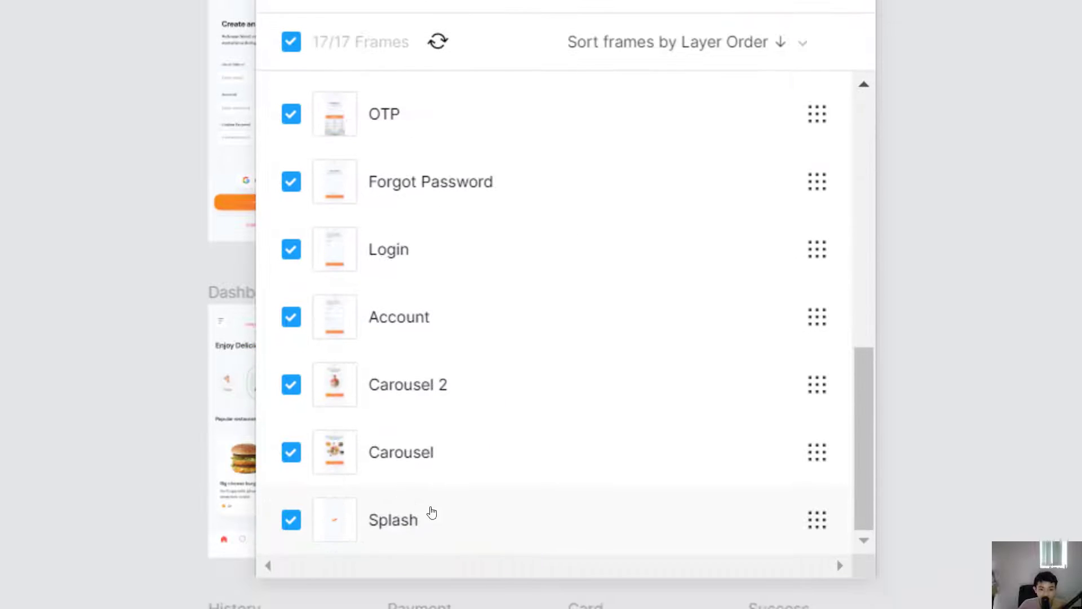
scroll(394, 451, "up", 7)
scroll(394, 394, "up", 4)
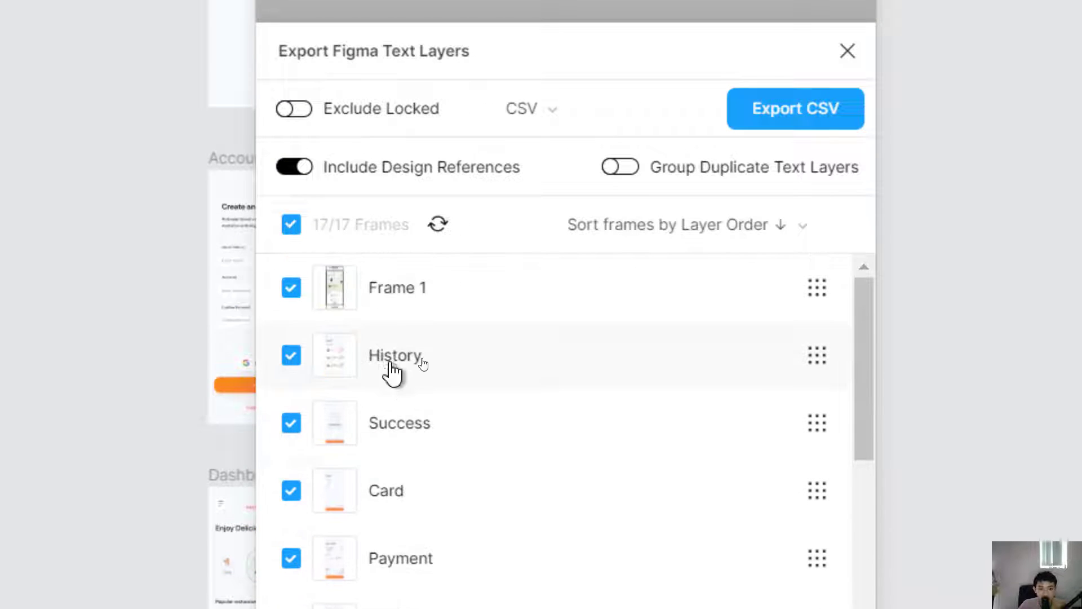
left_click(767, 229)
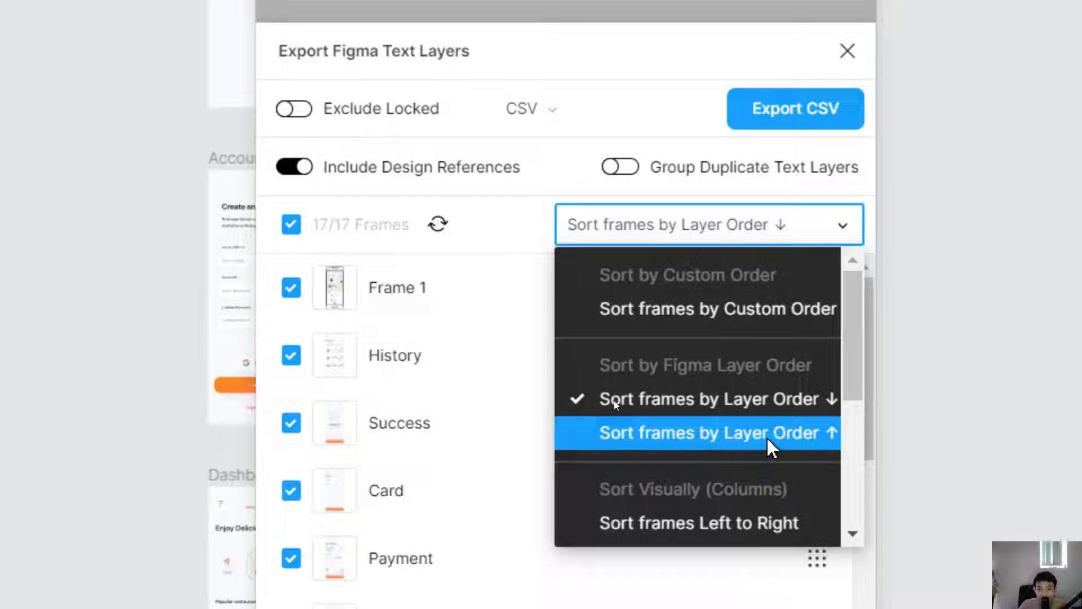
left_click(790, 439)
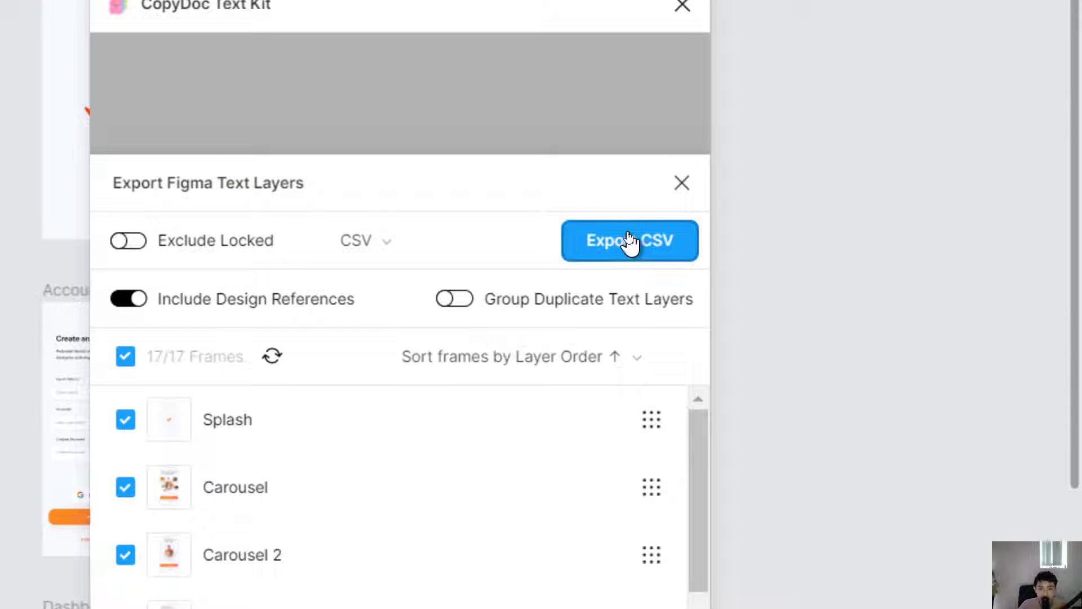
Step: Export the CSV and save the archive to Downloads as 'FoodApp Texts.zip'
left_click(625, 237)
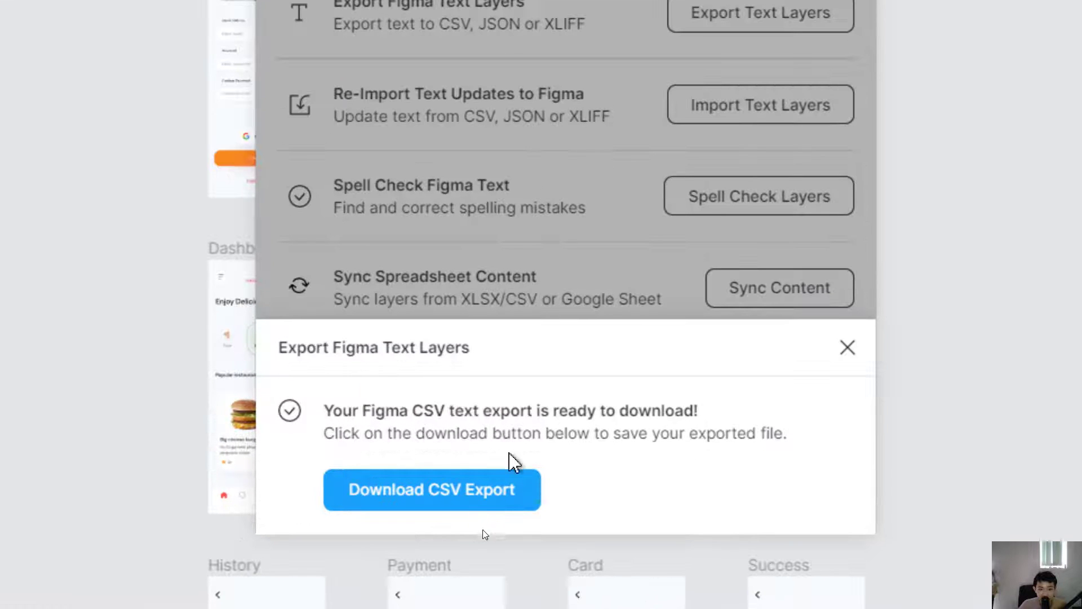
left_click(477, 545)
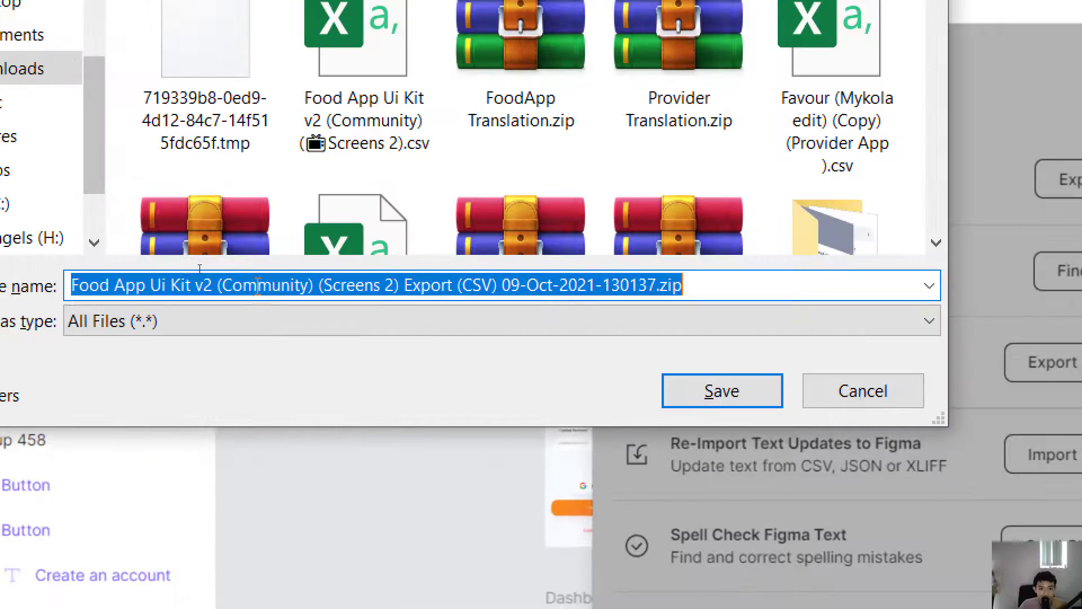
left_click(173, 262)
left_click_drag(652, 290, 101, 297)
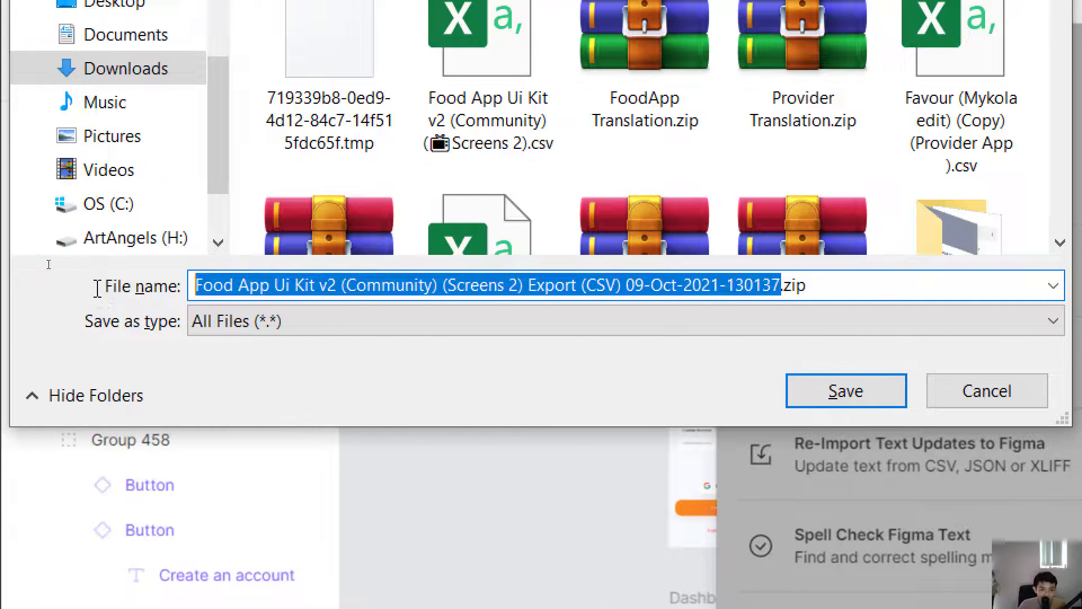
type("Food")
type("App Trnas")
key("BackSpace")
key("BackSpace")
key("BackSpace")
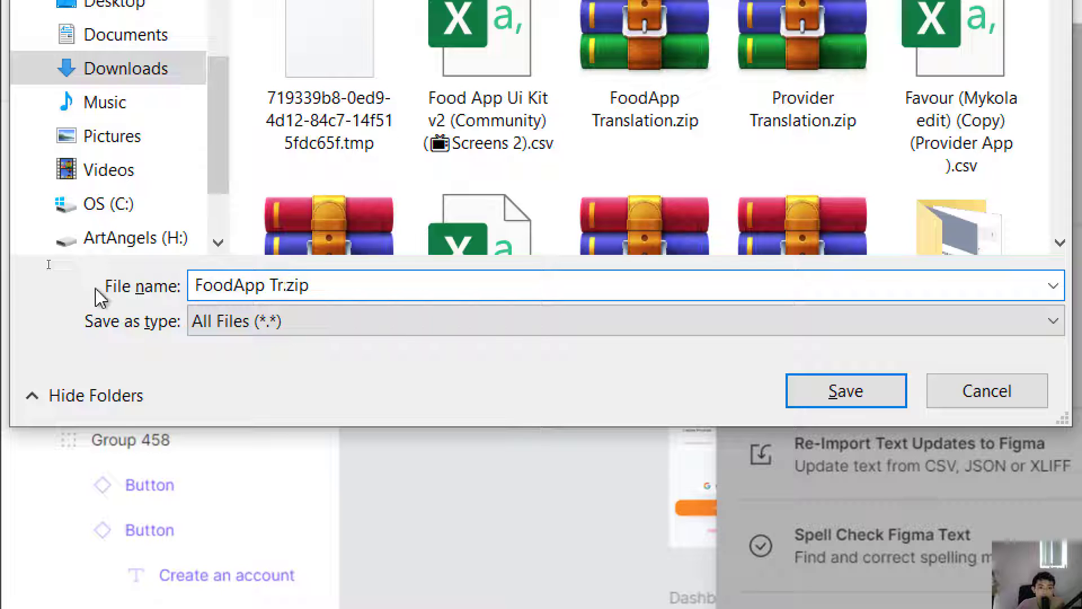
key("BackSpace")
type("exts")
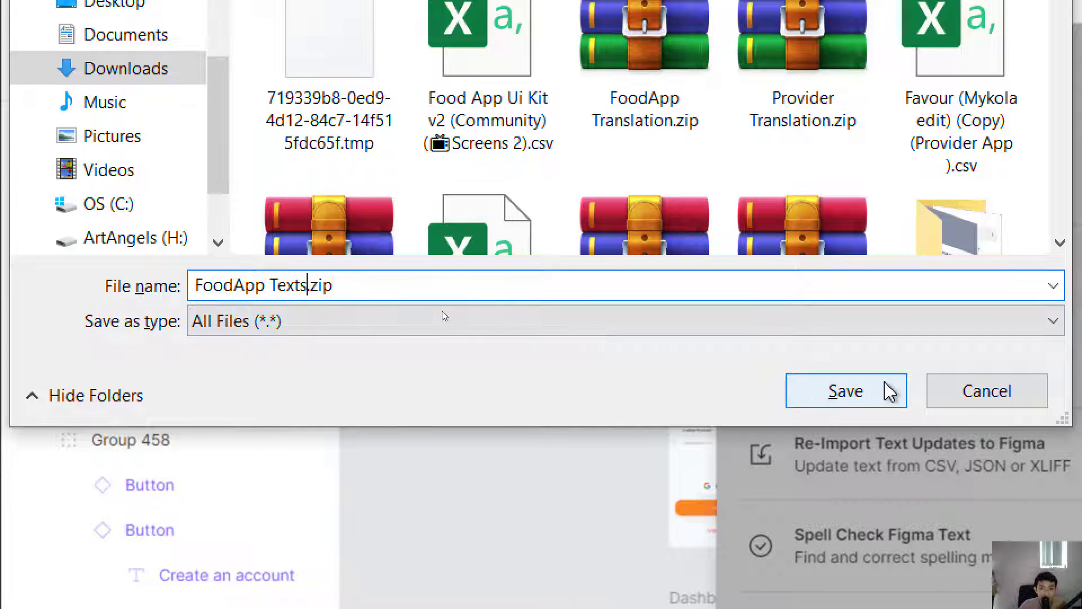
left_click(886, 385)
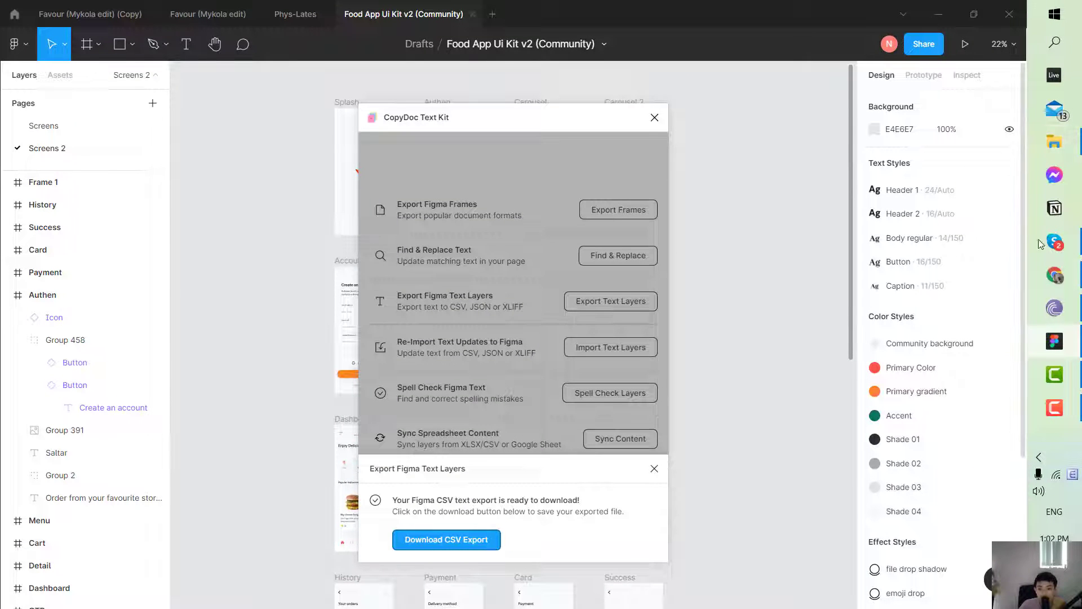
Step: Open the Downloads folder in File Explorer
left_click(1041, 581)
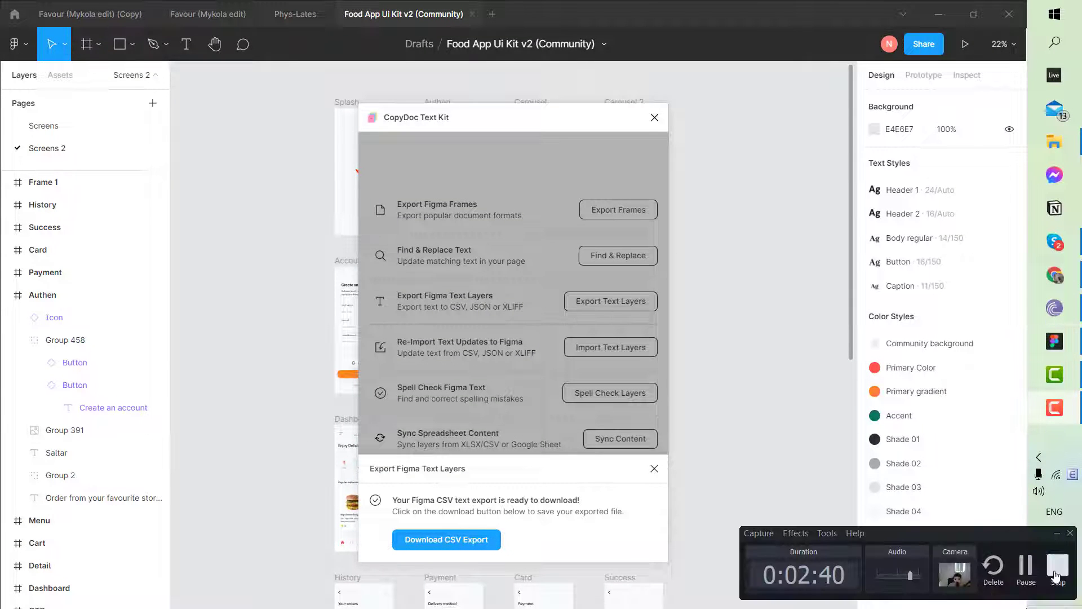
left_click(1054, 141)
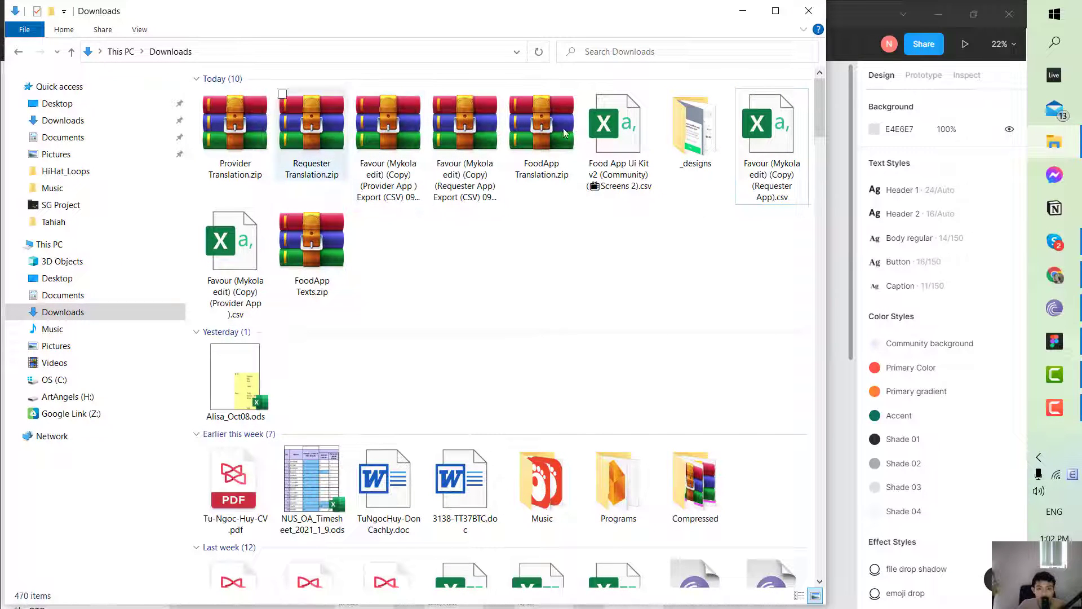
left_click(239, 131)
right_click(239, 131)
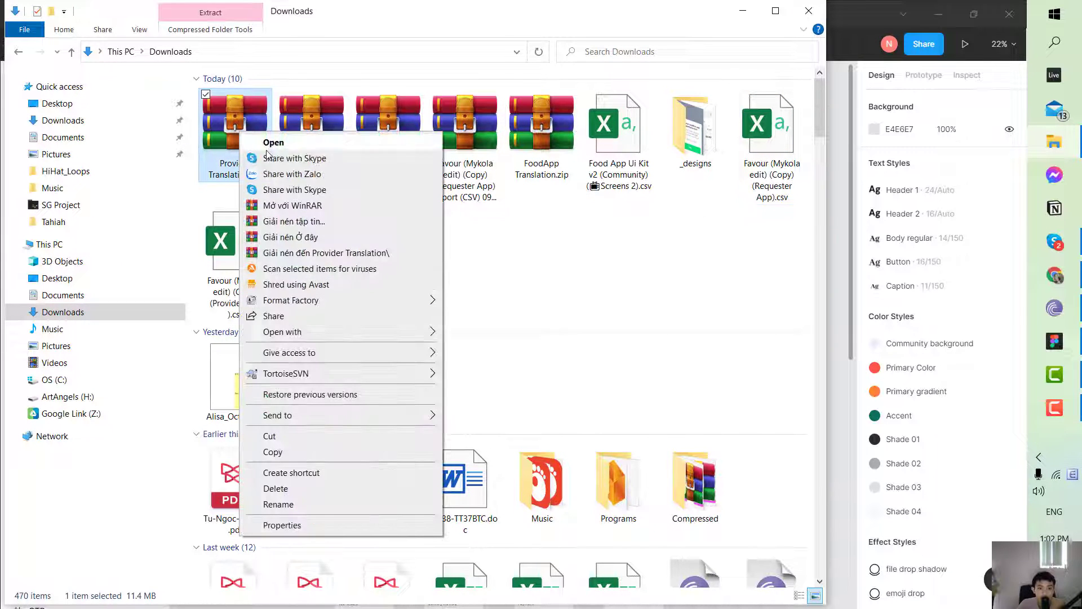
left_click(236, 132)
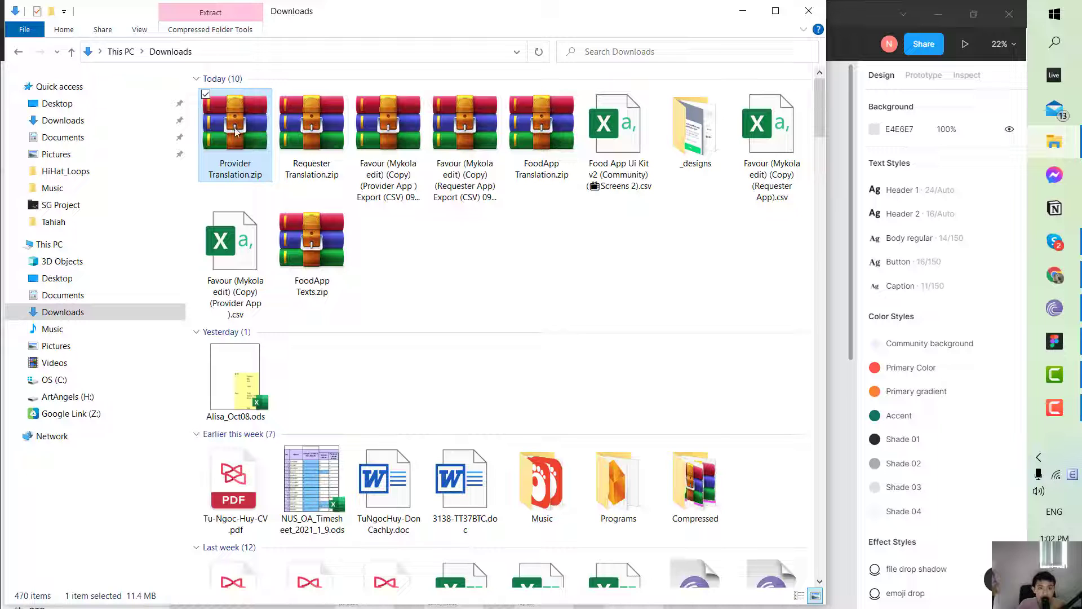
Step: Open FoodApp Texts.zip in WinRAR and drag the Screens 2 CSV into Downloads
double_click(328, 236)
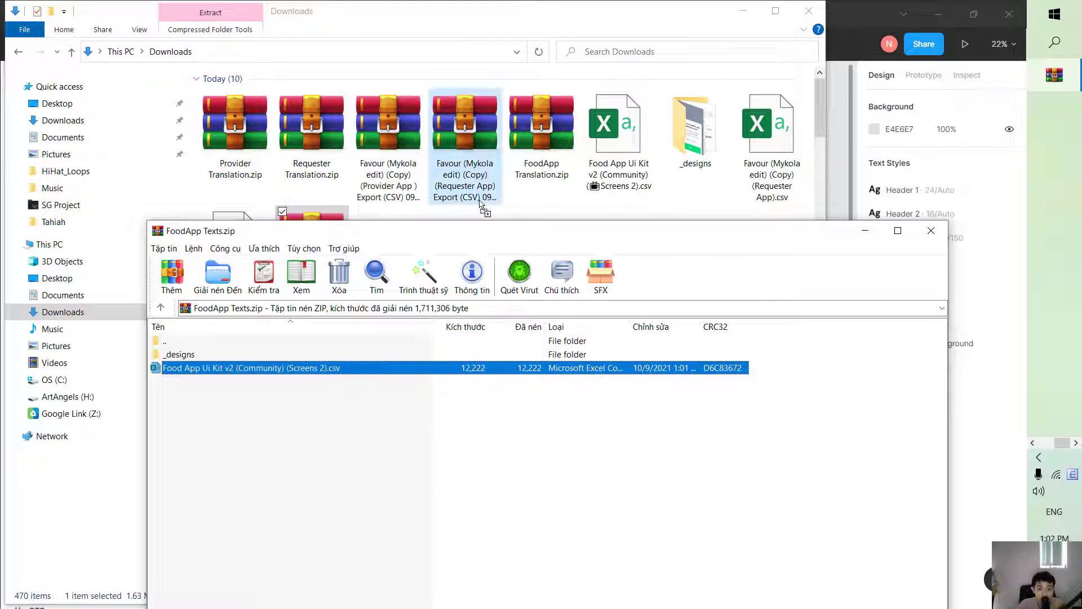
left_click_drag(214, 369, 539, 214)
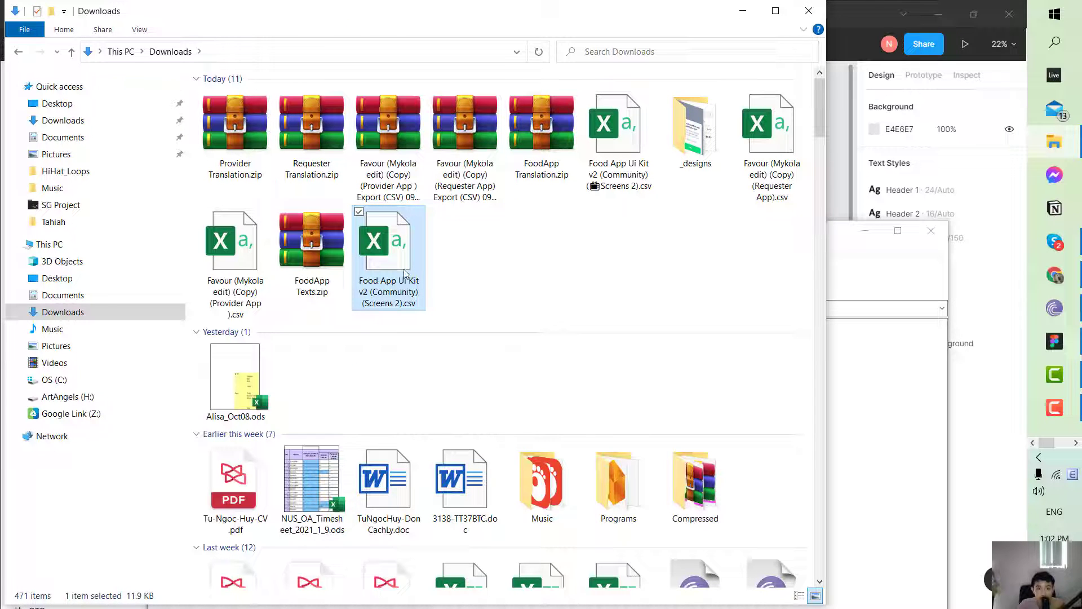
left_click(742, 10)
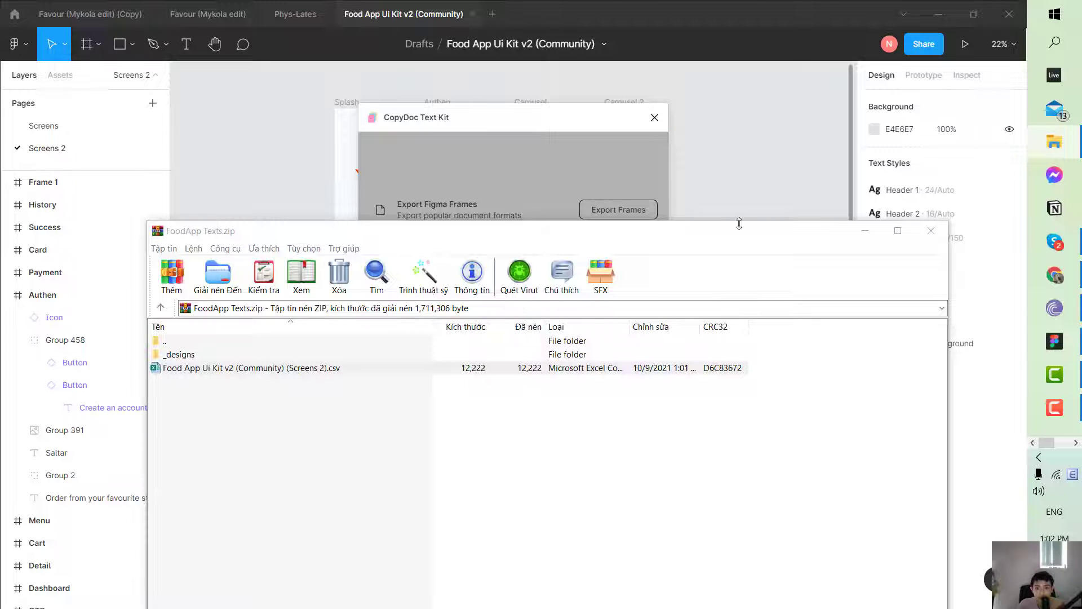
left_click_drag(744, 230, 744, 465)
Step: Add a 'Translation' header in cell E1 of the CSV next to figma_text
left_click(1046, 118)
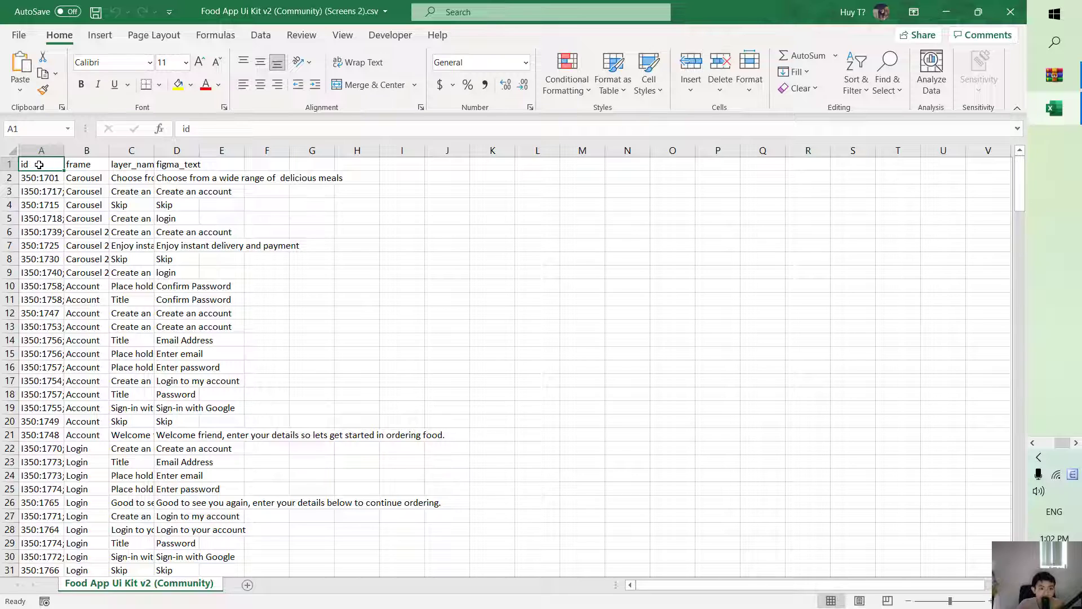
left_click(79, 162)
left_click(126, 165)
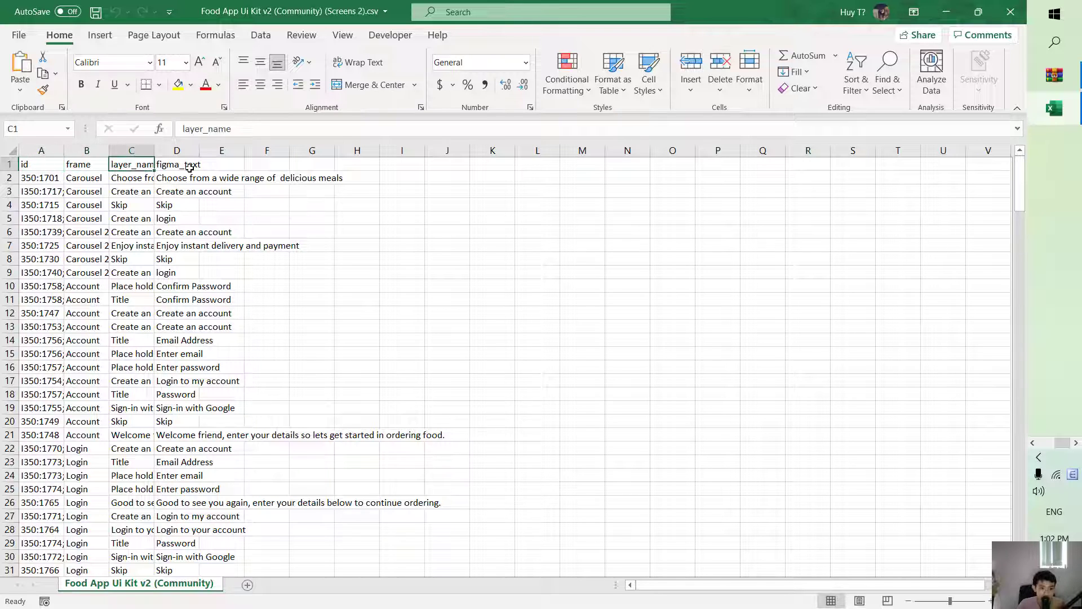
left_click(171, 162)
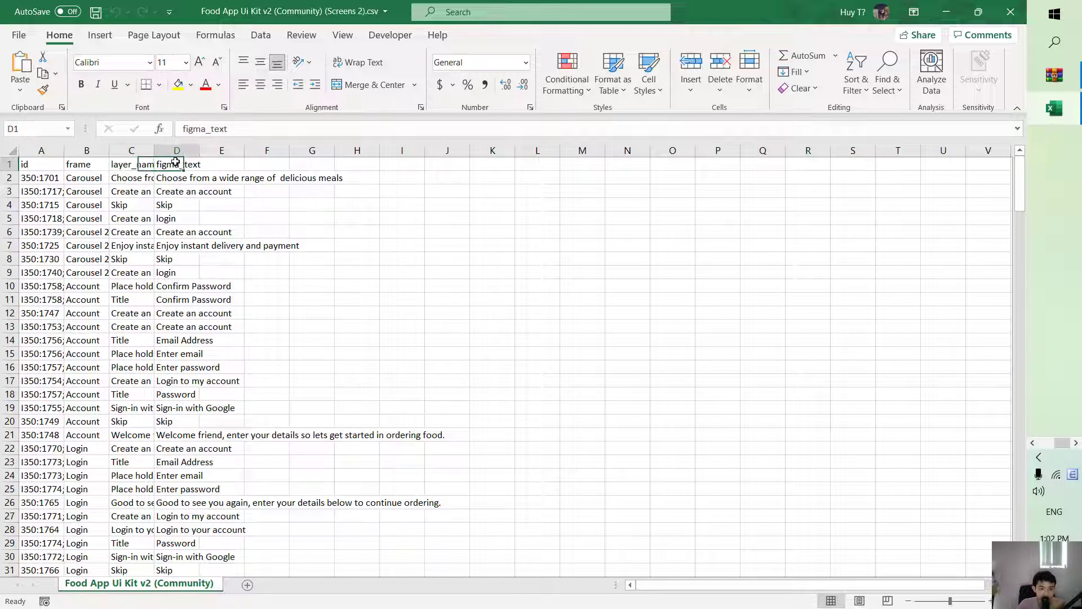
left_click(217, 165)
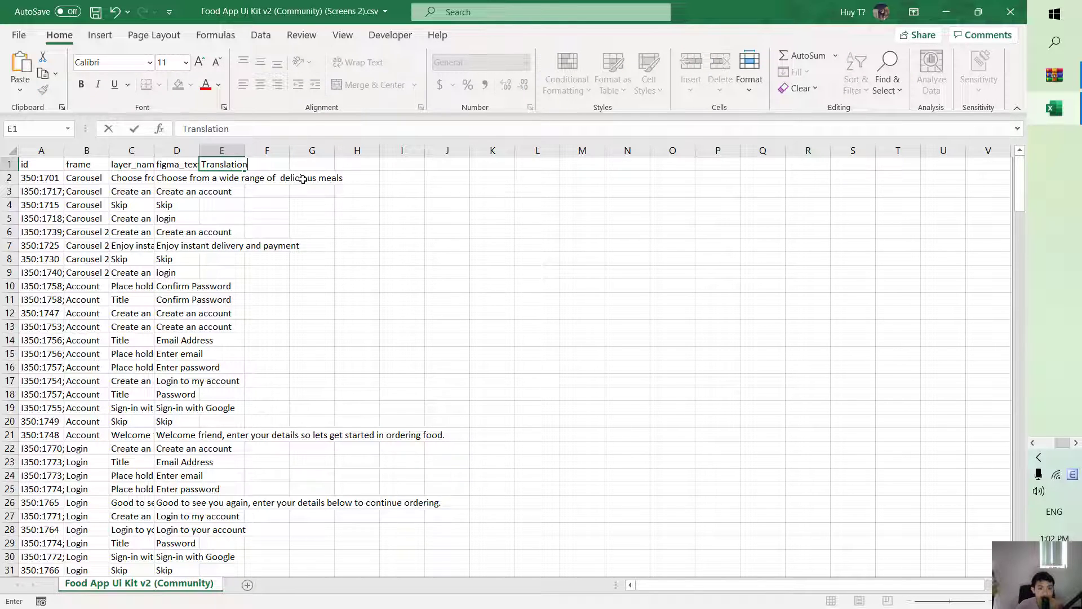
key("Return")
key("Down")
key("Down")
key("Down")
key("Down")
key("Up")
key("Up")
key("Up")
key("Up")
key("Up")
key("Down")
key("Down")
key("Down")
Step: Enter translations Login (E5), Confirmar la contresena (E10) and Correo electronico (E14)
key("Down")
key("Down")
key("Down")
key("Up")
key("Up")
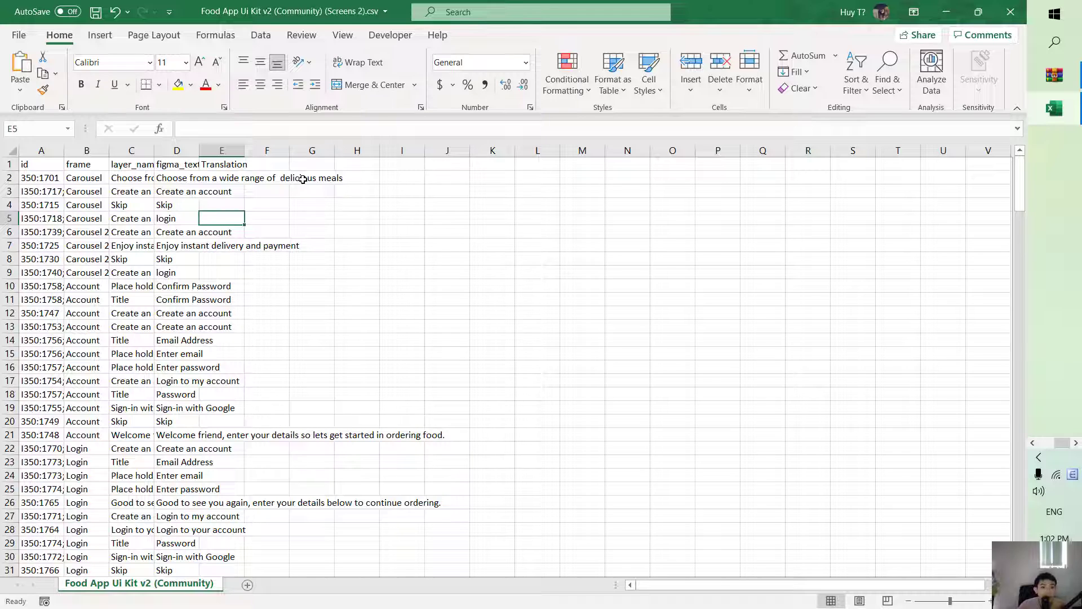
type("Login")
key("Return")
key("Down")
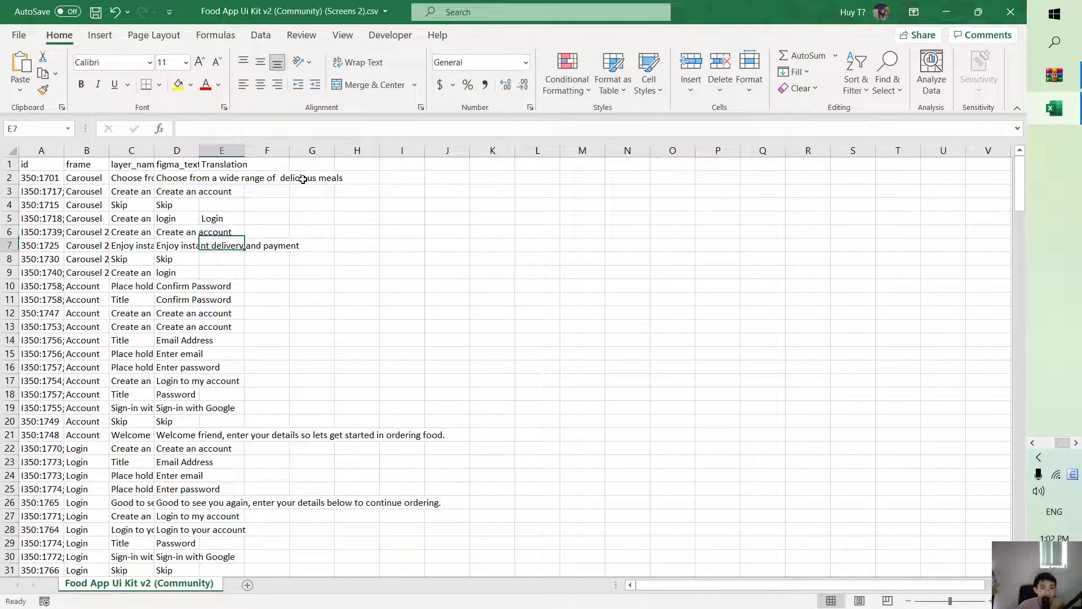
key("Down")
key("Down")
key("Down")
type("C")
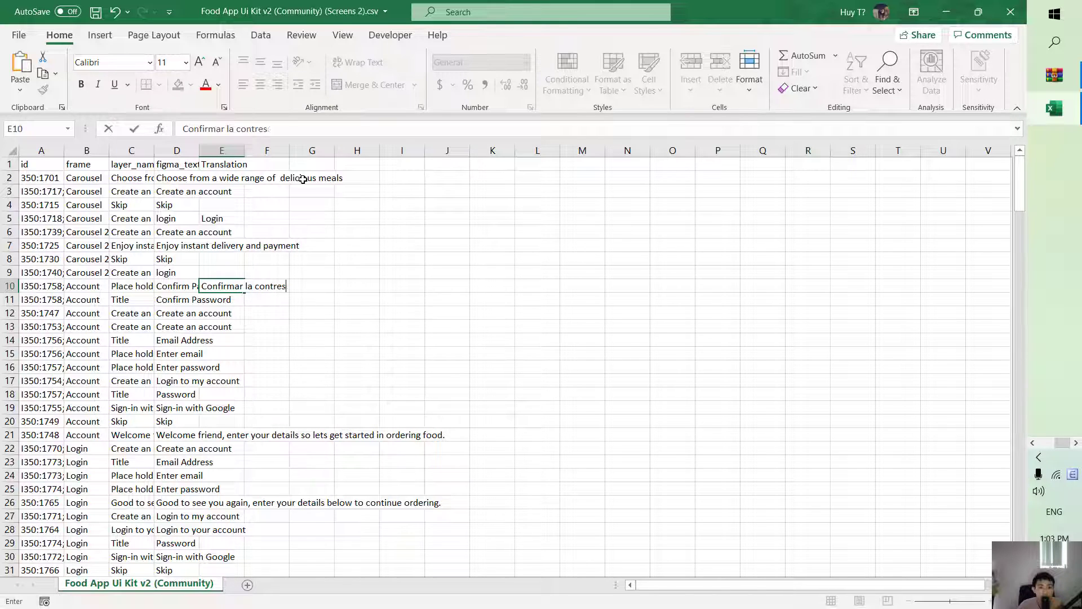
key("Return")
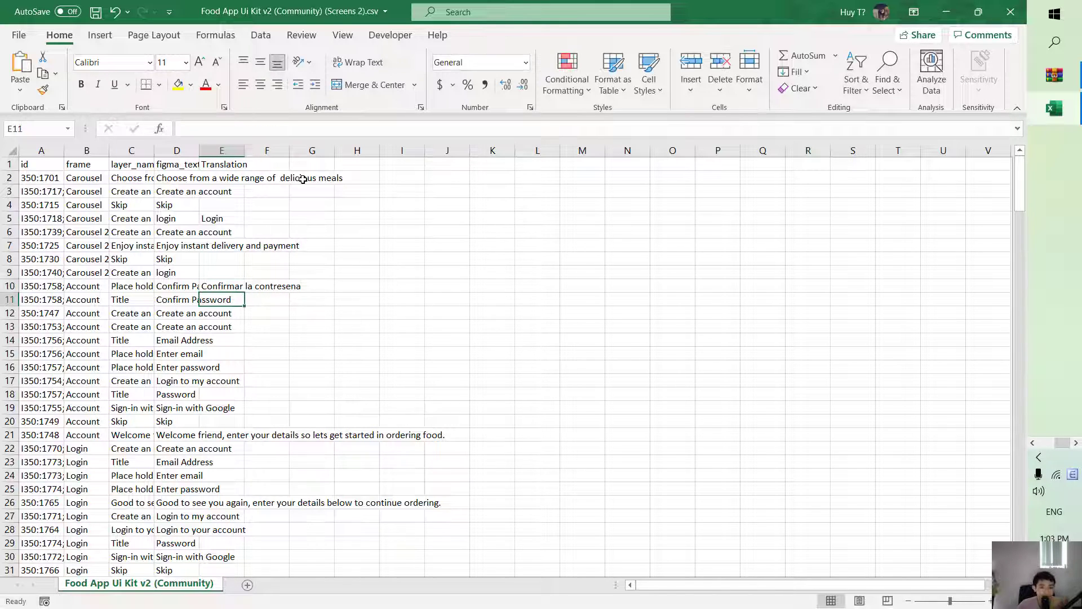
key("Down")
key("Down")
key("Down")
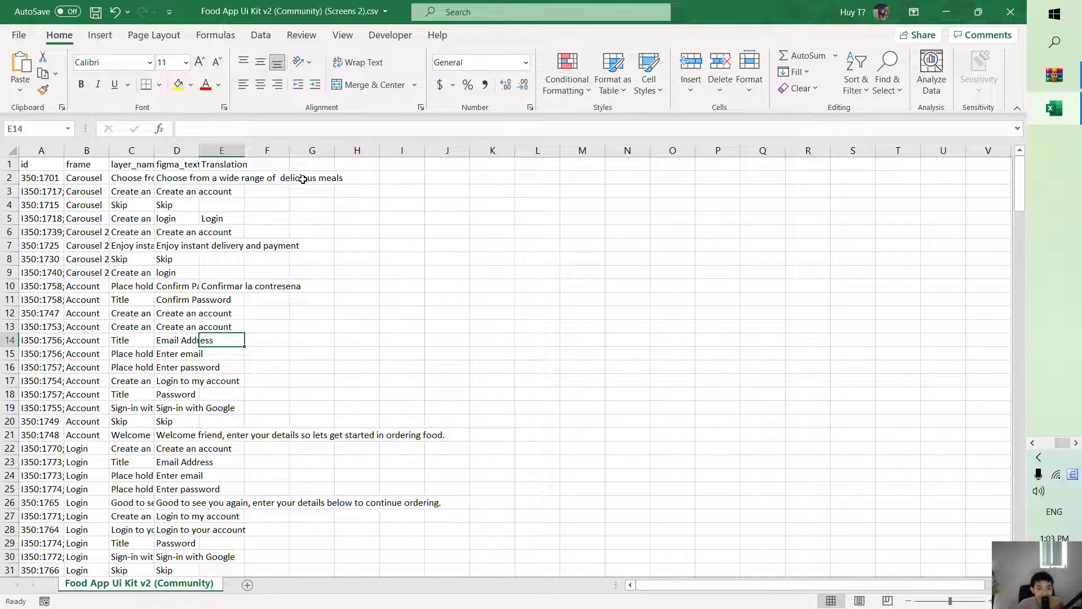
type("Correo electronico")
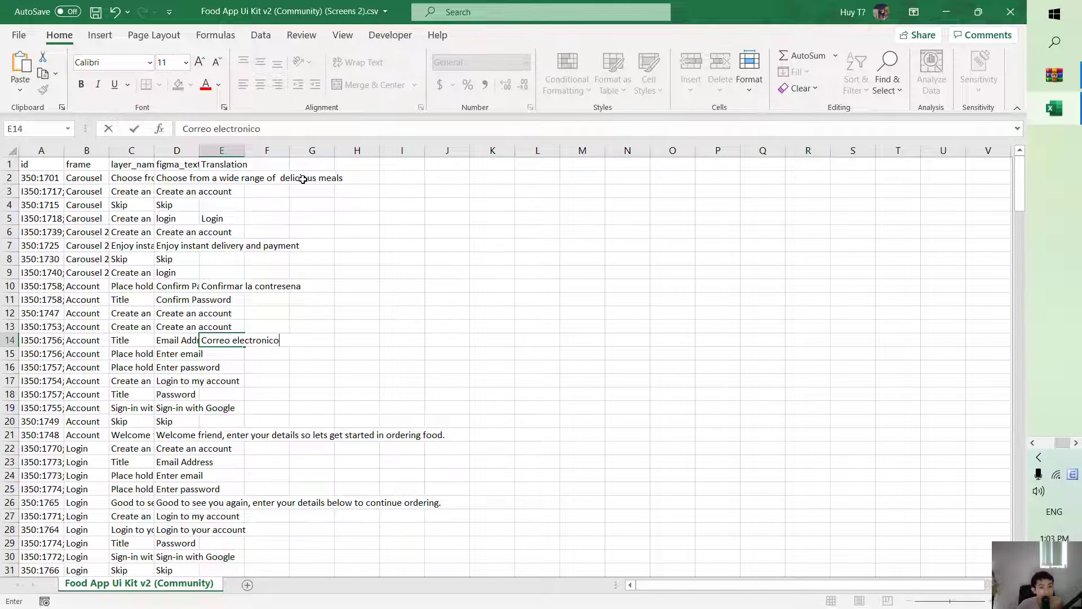
key("Return")
Step: Enter 'Entrar tu correo electronico' (E15), 'Saltar' and 'Crear una cuenta' (E22), then save the CSV
key("Down")
key("Up")
type("Ent")
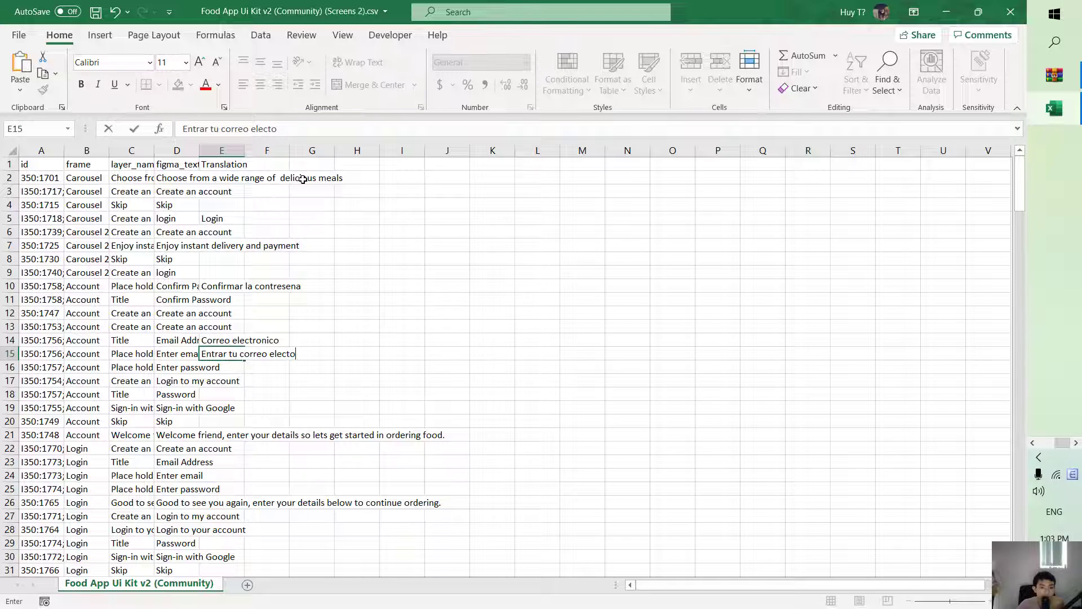
key("Return")
key("Up")
key("Up")
key("Down")
key("Down")
key("Down")
type("S")
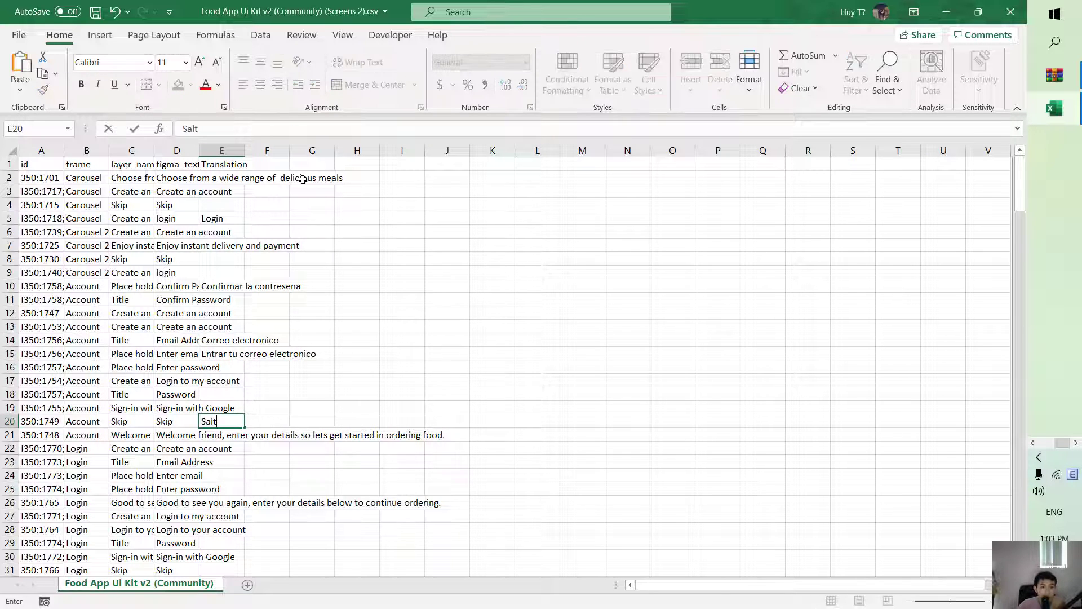
key("Return")
key("Down")
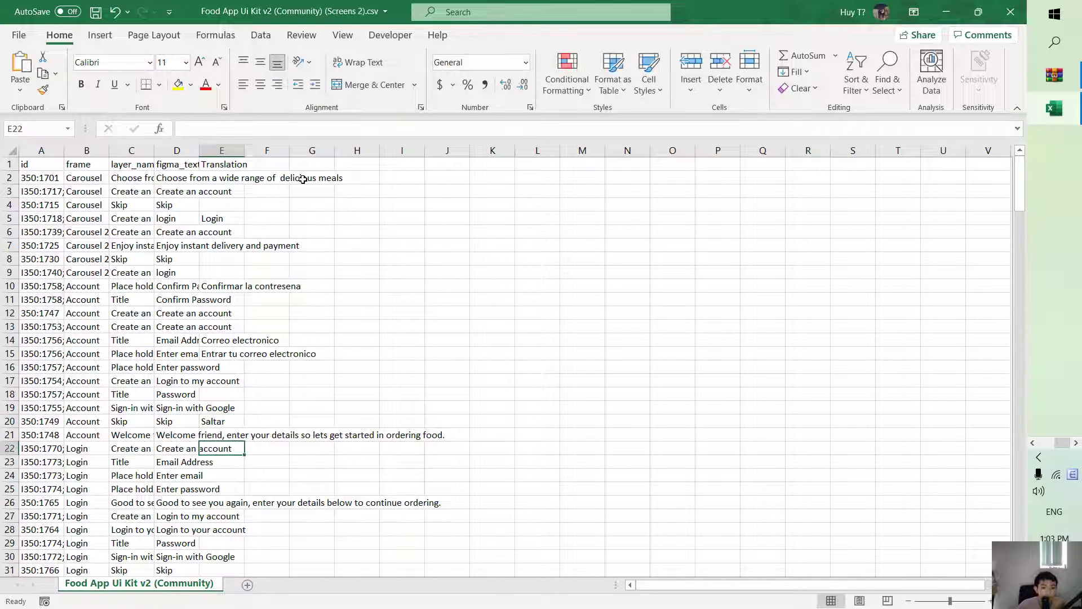
type("Crear una cuent")
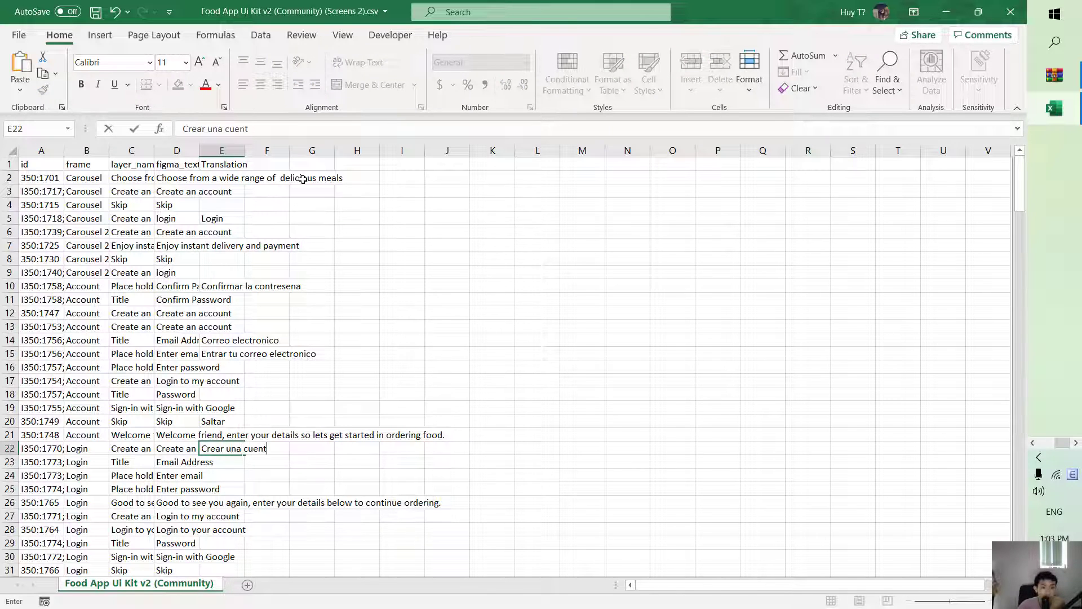
type("a")
key("Return")
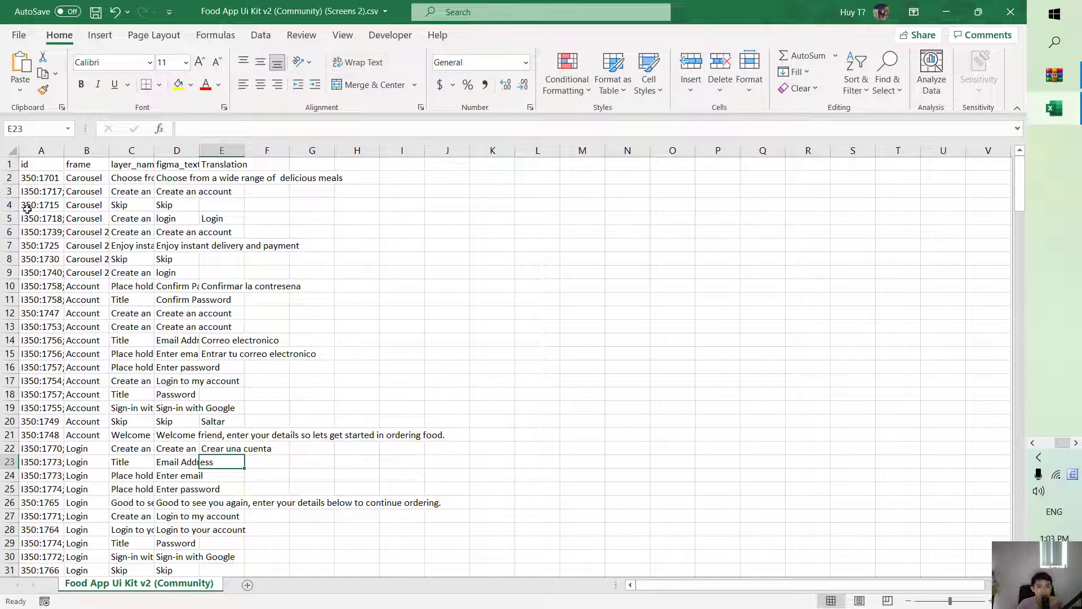
left_click(263, 231)
key("ctrl+s")
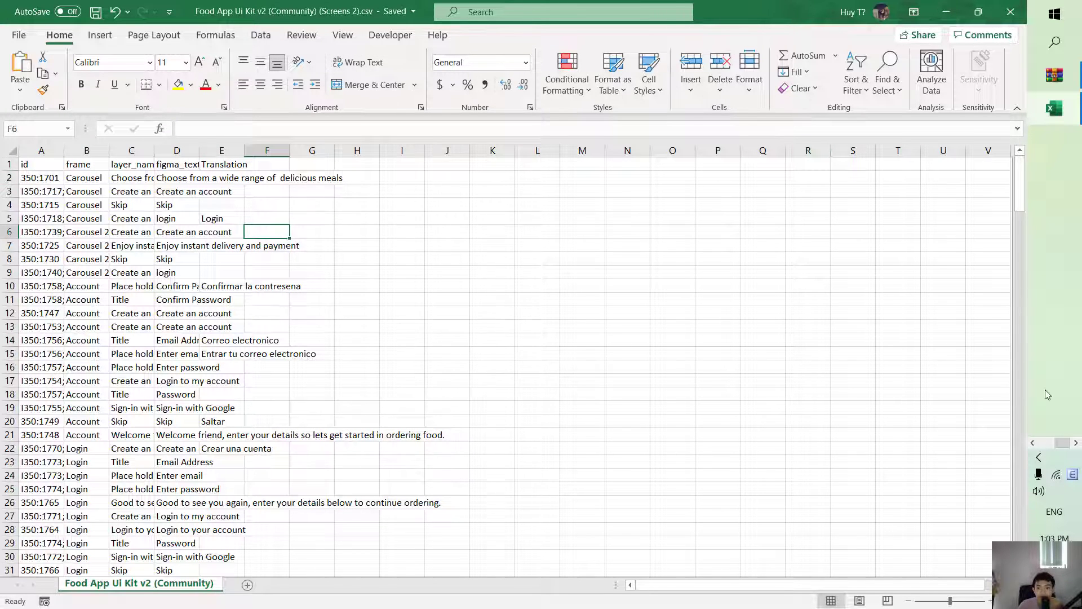
Step: Return to Figma, close CopyDoc Text Kit and open the canvas right-click menu for plugins
left_click(1034, 443)
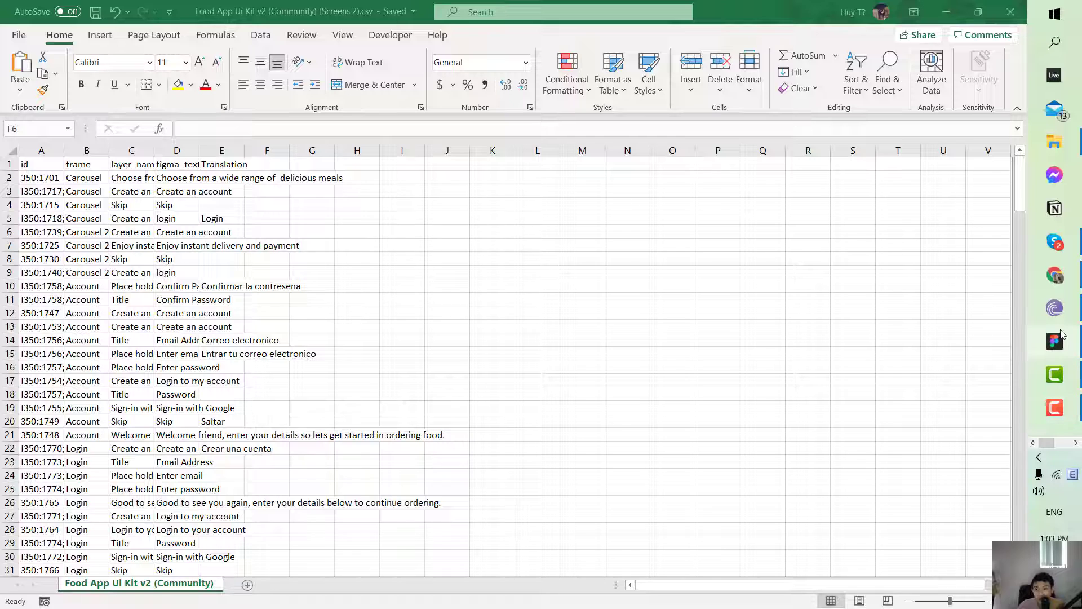
left_click(1062, 341)
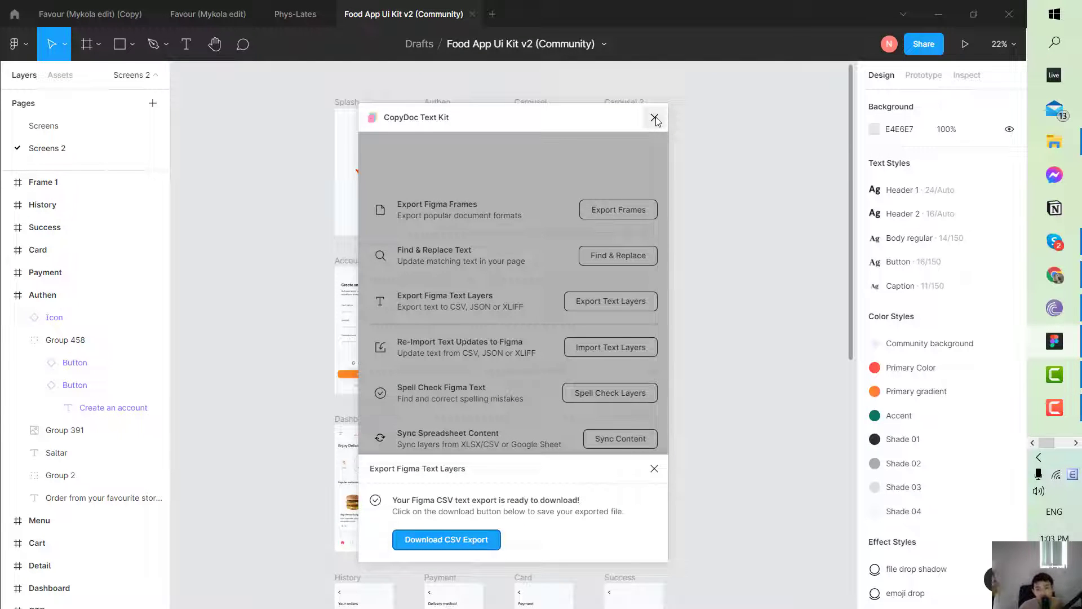
left_click(654, 118)
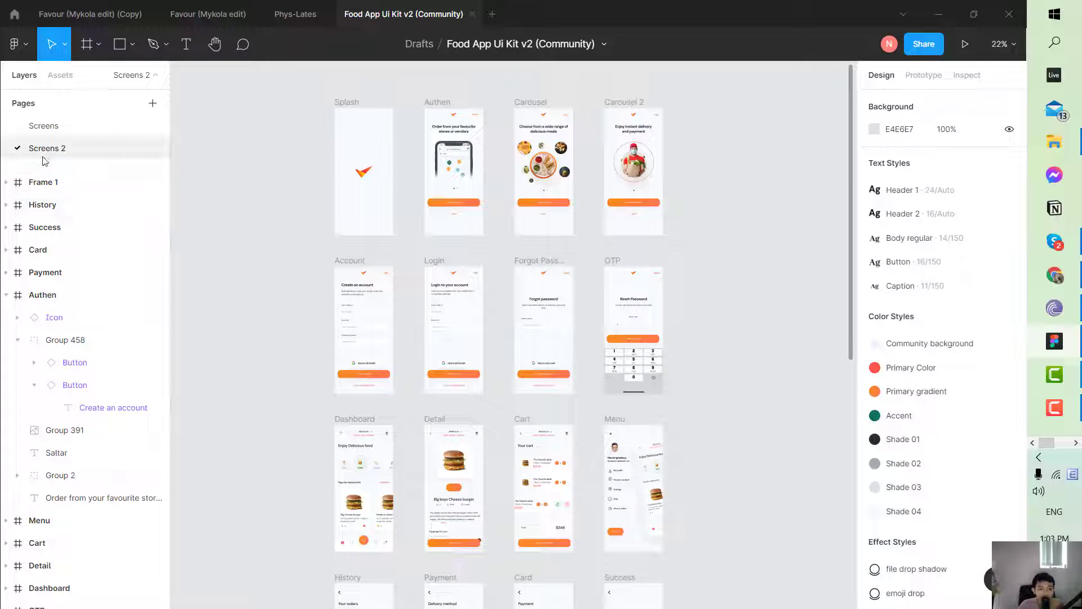
scroll(490, 234, "up", 2, "ctrl")
scroll(510, 273, "up", 2, "ctrl")
right_click(217, 173)
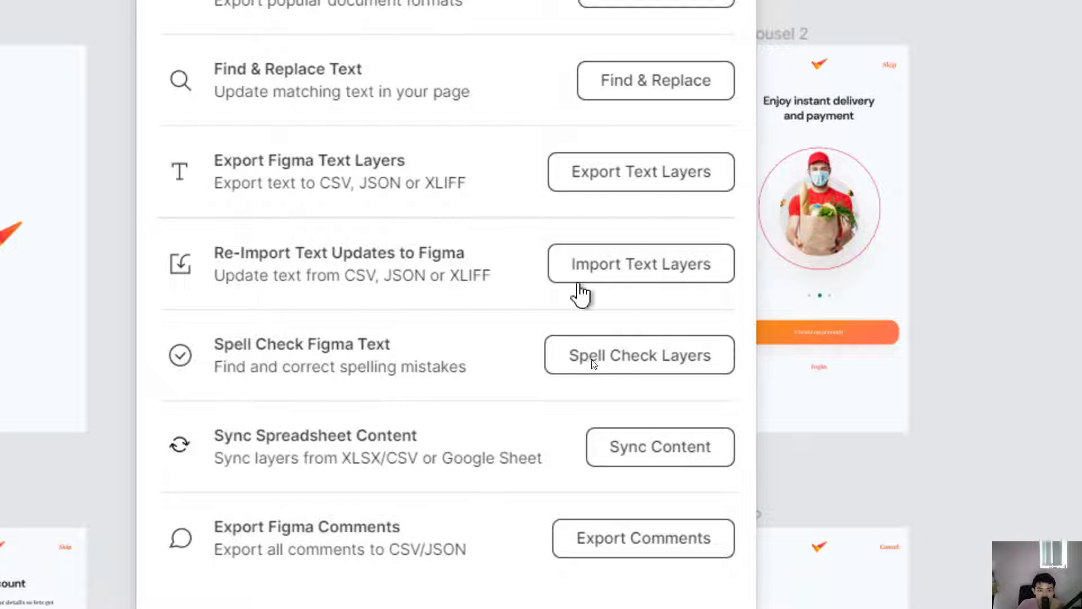
Step: Import 'Food App Ui Kit v2 (Community) (Screens 2).csv' from Downloads via CopyDoc's Import Text Layers
left_click(633, 276)
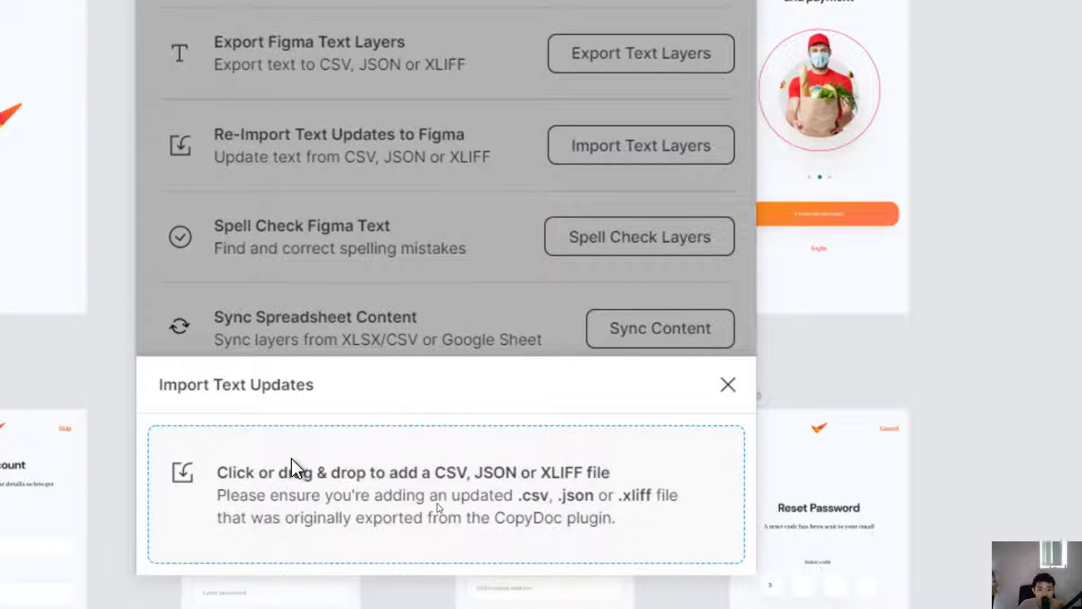
left_click(290, 469)
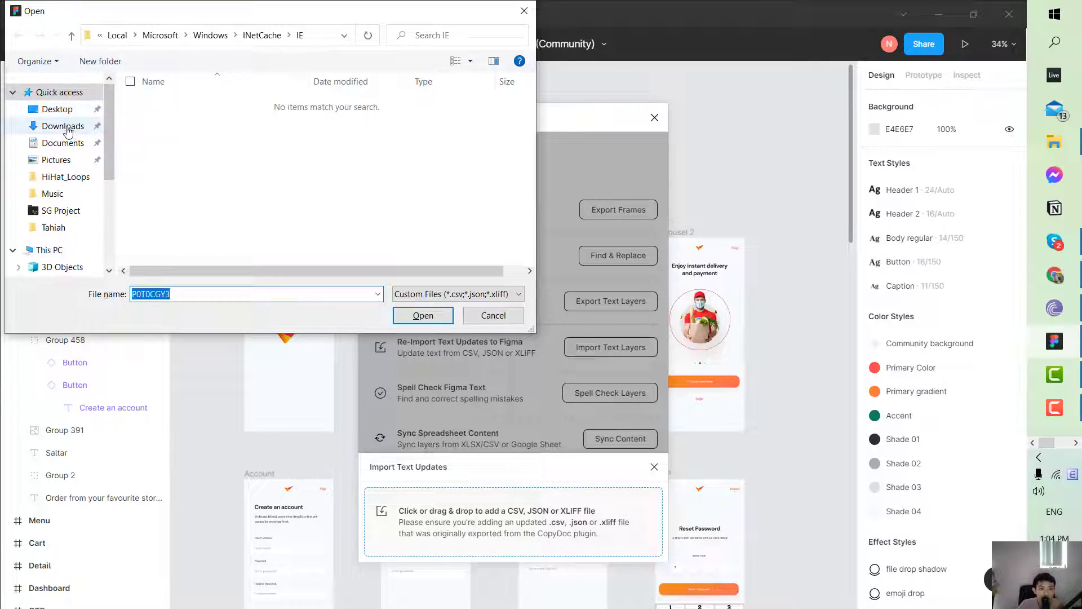
left_click(66, 126)
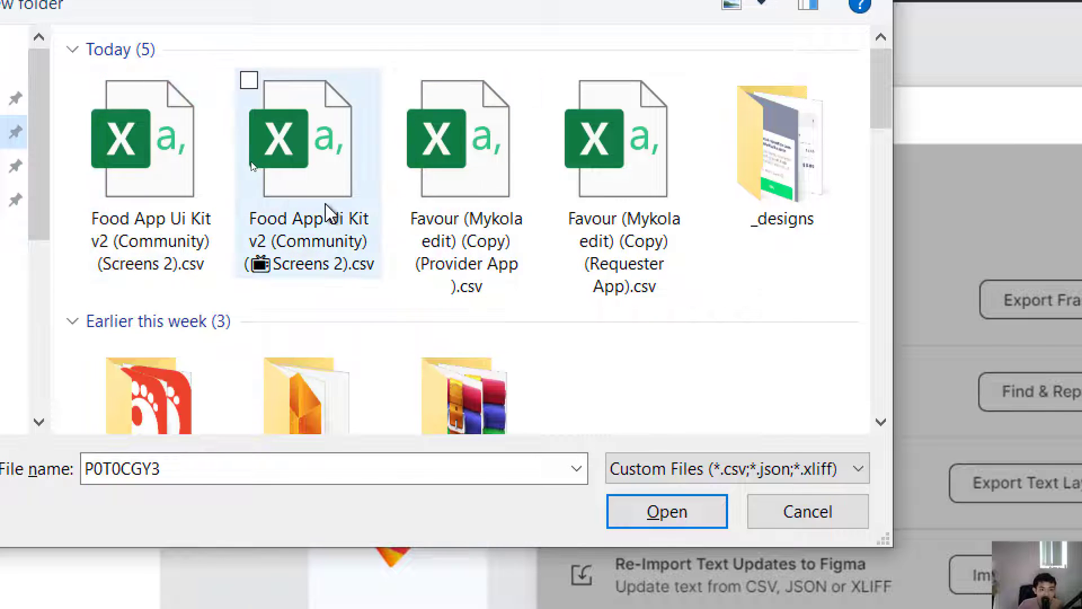
mouse_move(160, 170)
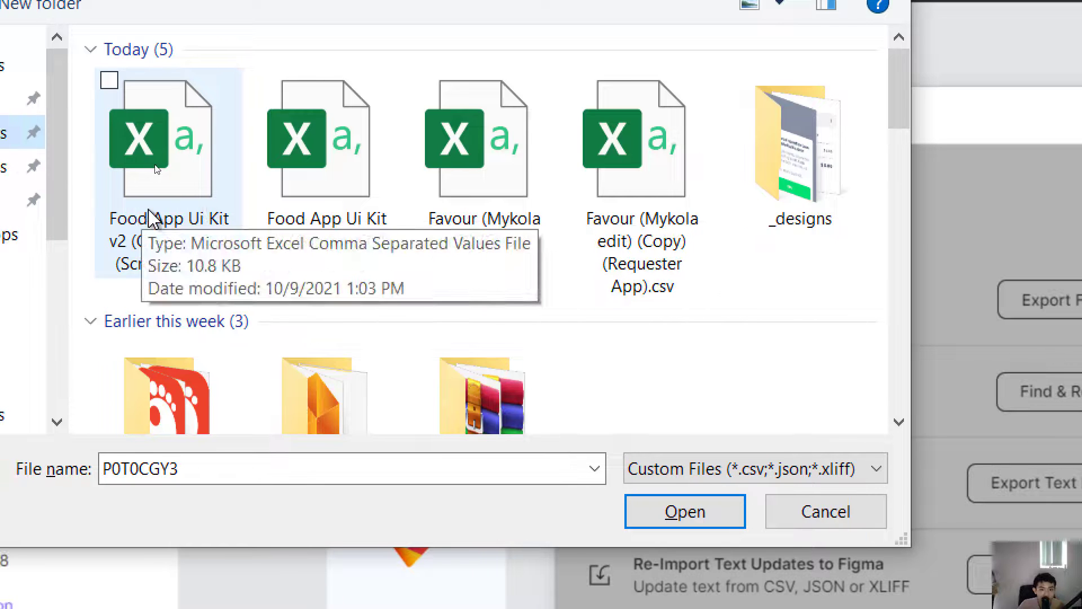
left_click(155, 169)
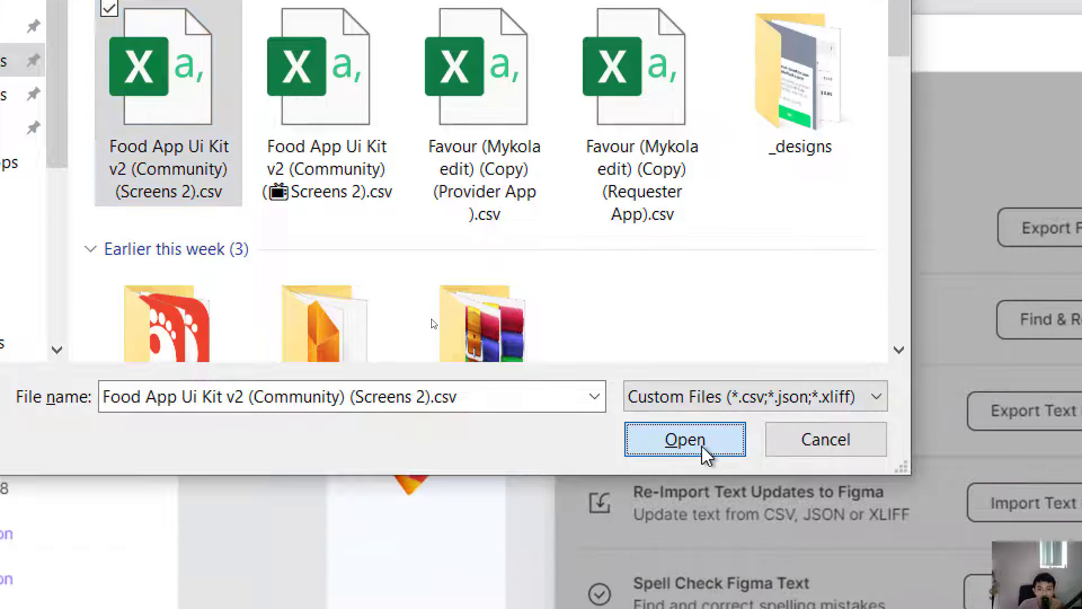
left_click(699, 513)
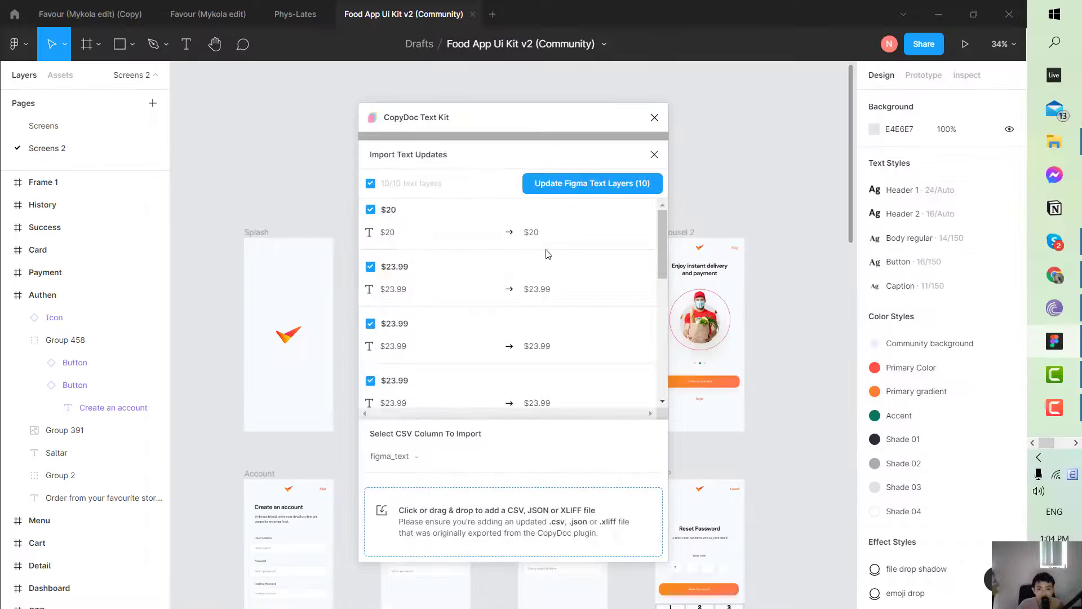
Step: Switch CopyDoc's import source column from figma_text to Translation
scroll(536, 278, "down", 3)
scroll(536, 282, "down", 3)
scroll(531, 312, "up", 4)
scroll(532, 312, "down", 3)
scroll(532, 312, "down", 2)
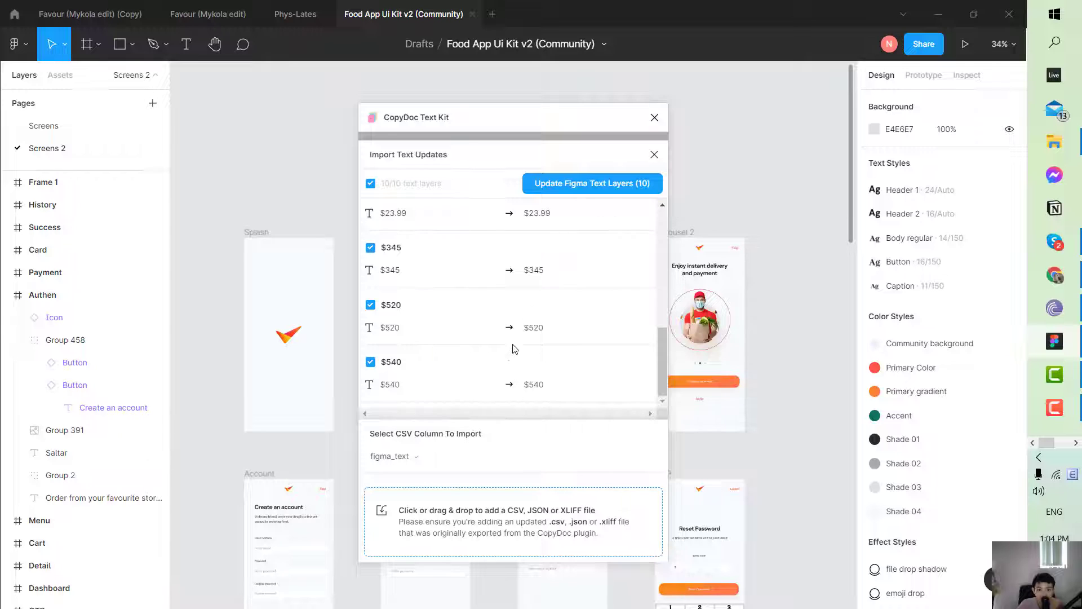
left_click(398, 460)
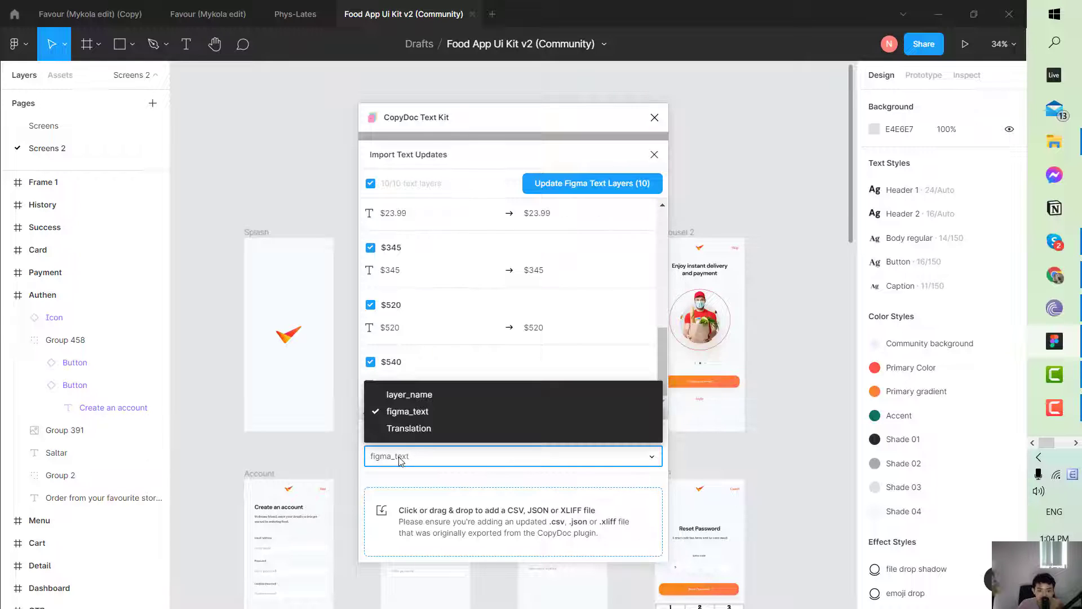
left_click(411, 432)
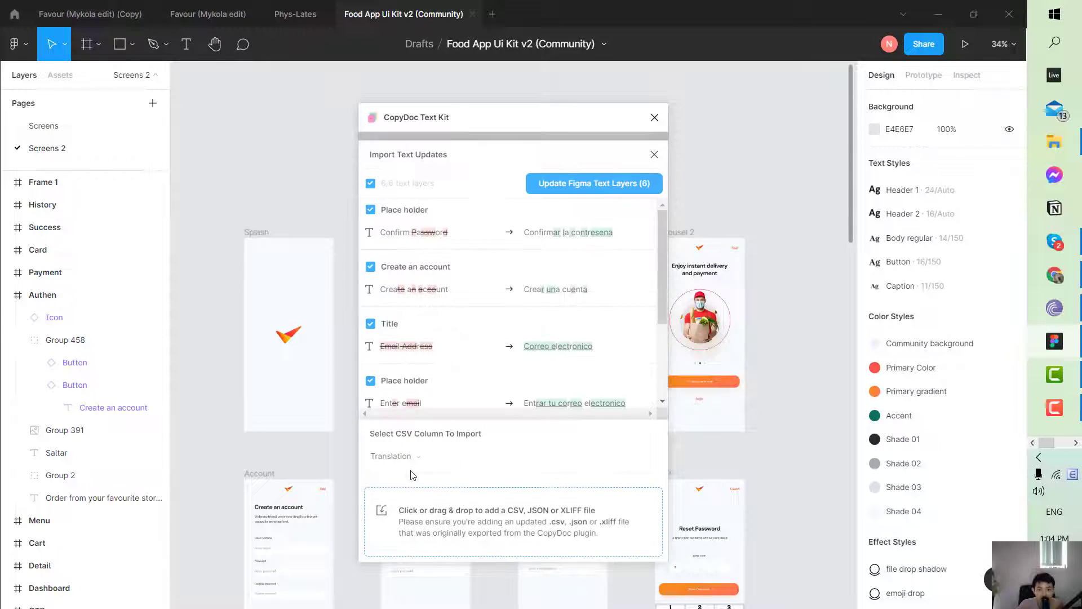
Step: Review the matched rows, keeping Enter email included, and apply the six Spanish translations
scroll(462, 377, "down", 2)
scroll(462, 377, "up", 3)
scroll(476, 372, "down", 3)
scroll(551, 388, "up", 3)
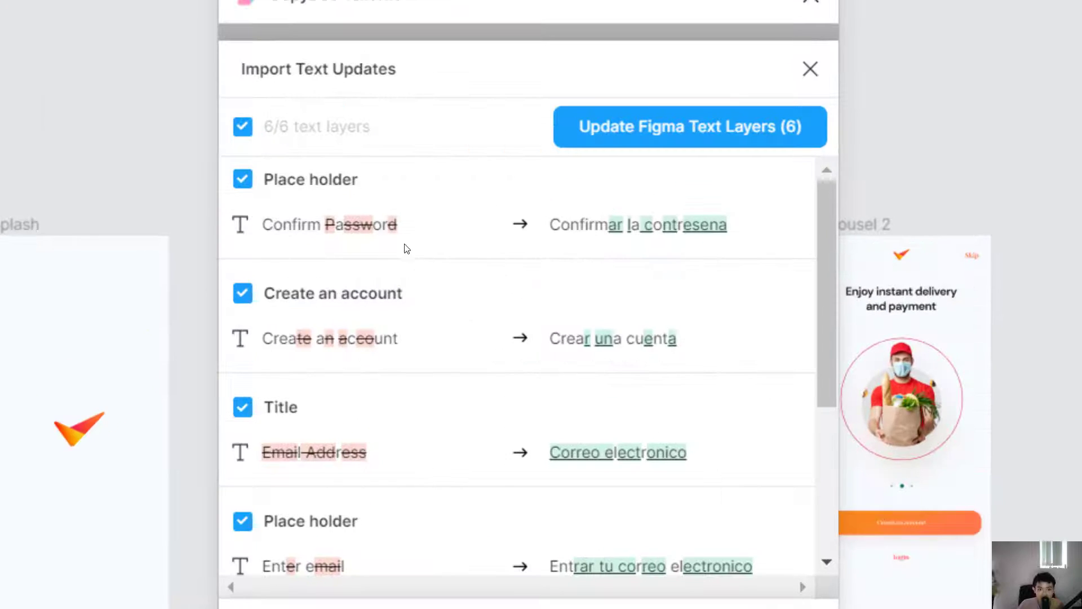
scroll(331, 295, "down", 2)
scroll(245, 233, "down", 2)
left_click(241, 258)
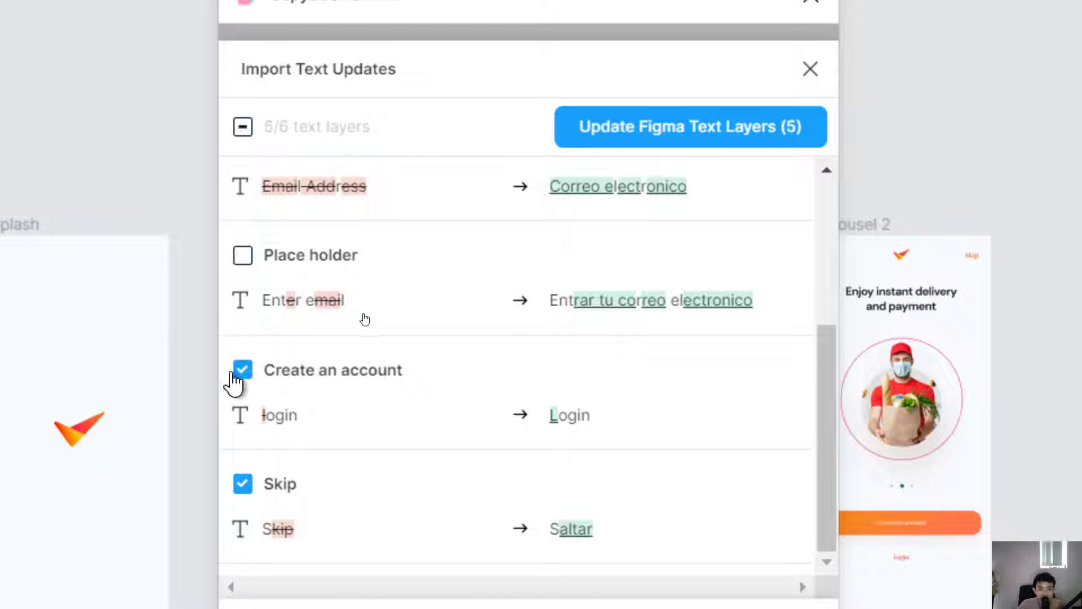
left_click(242, 259)
scroll(368, 302, "up", 2)
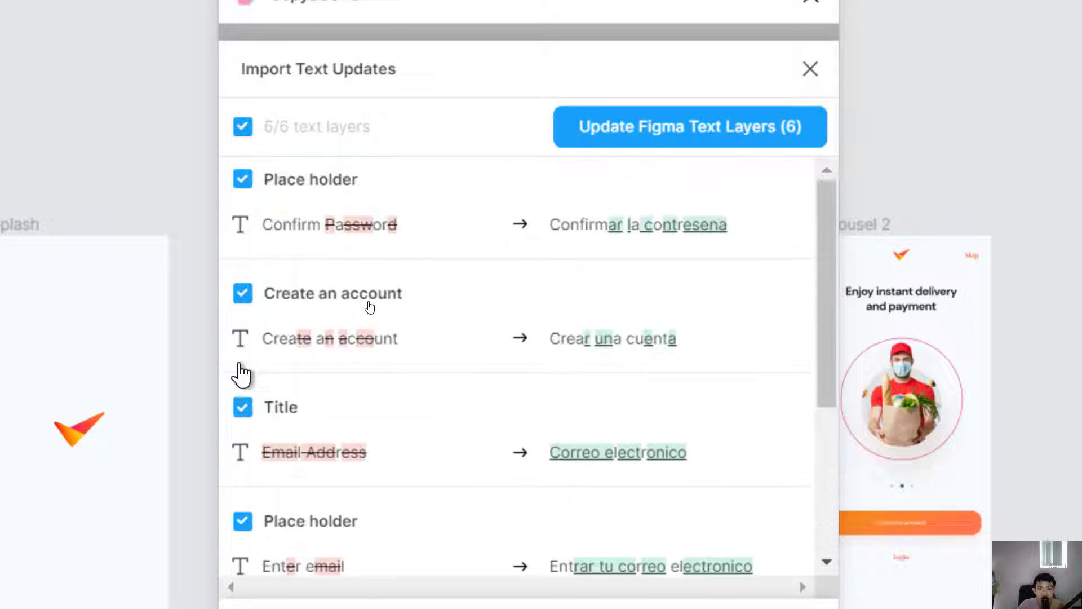
left_click(664, 126)
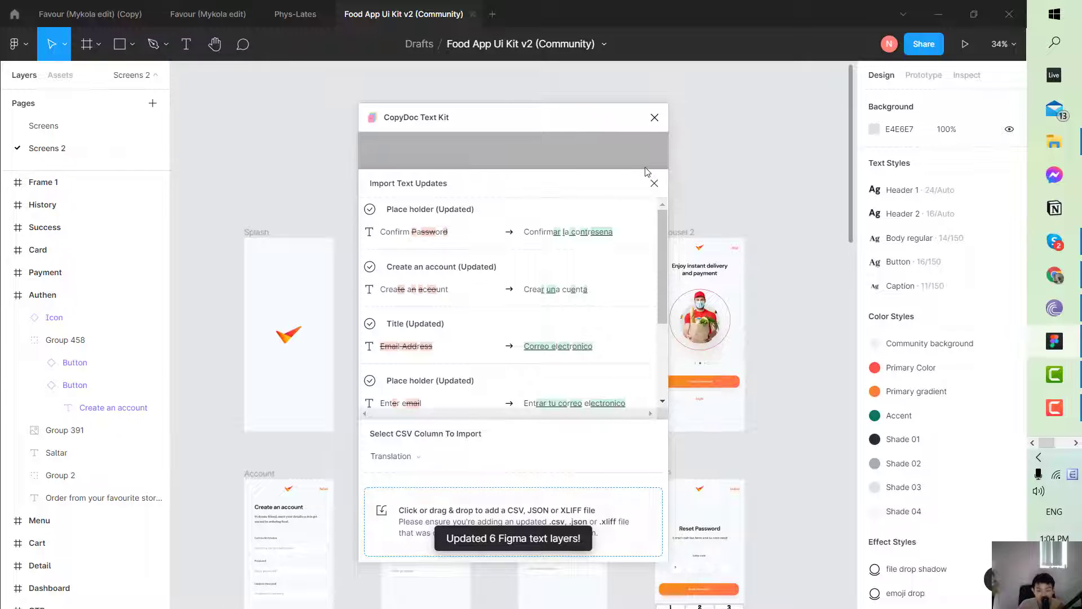
left_click(654, 118)
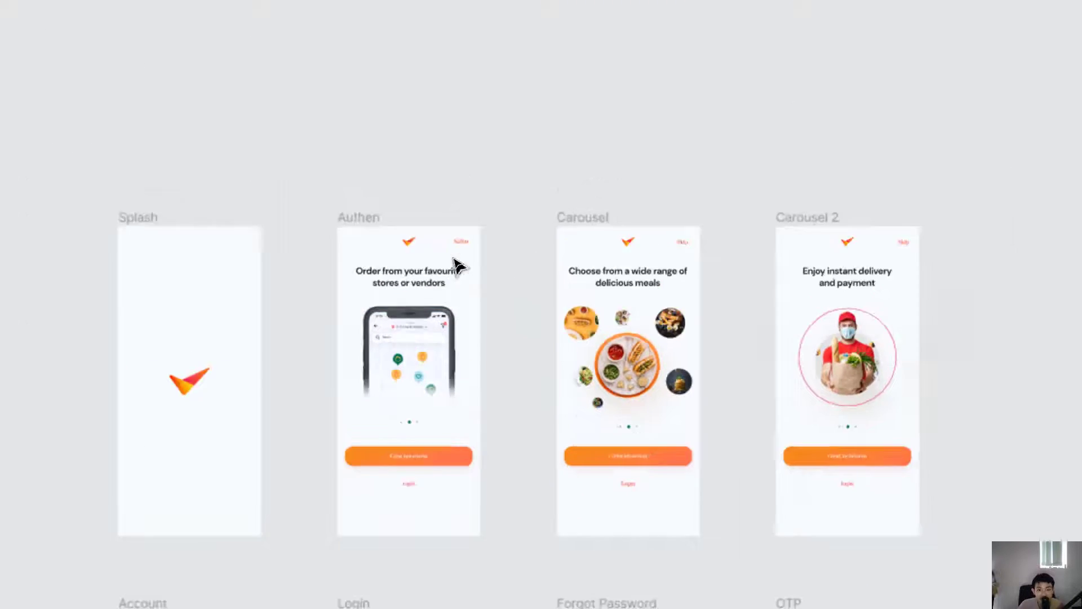
scroll(429, 243, "up", 5)
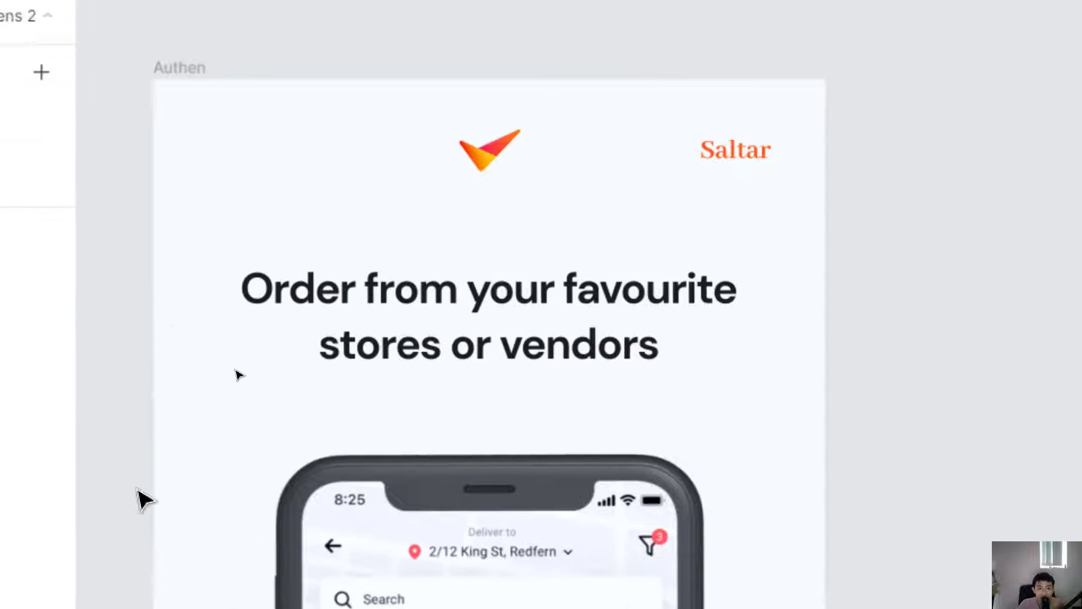
scroll(265, 529, "down", 5)
scroll(304, 541, "down", 3)
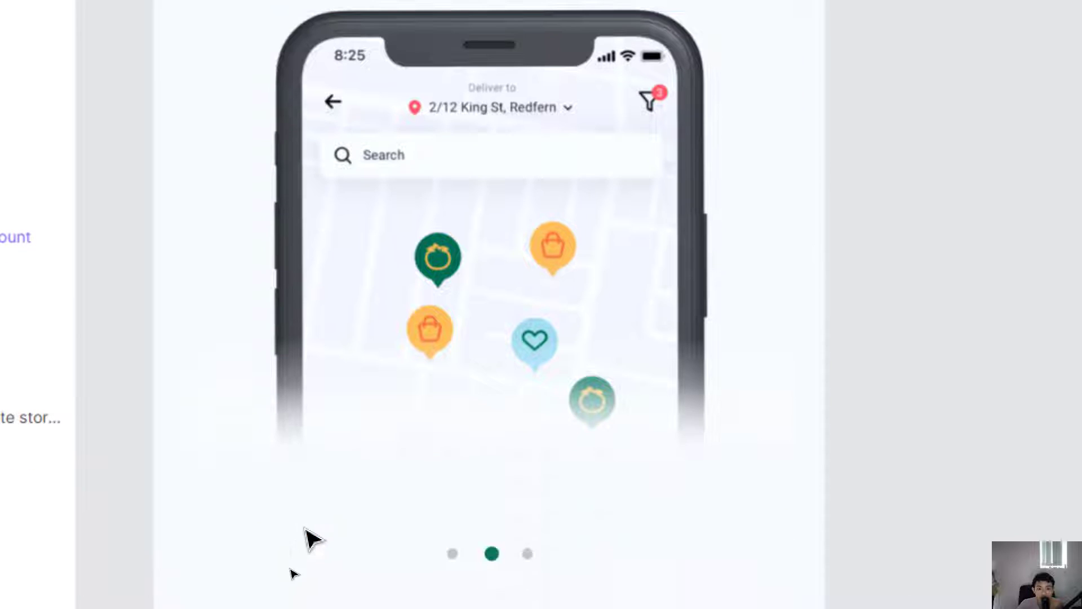
scroll(405, 477, "down", 3)
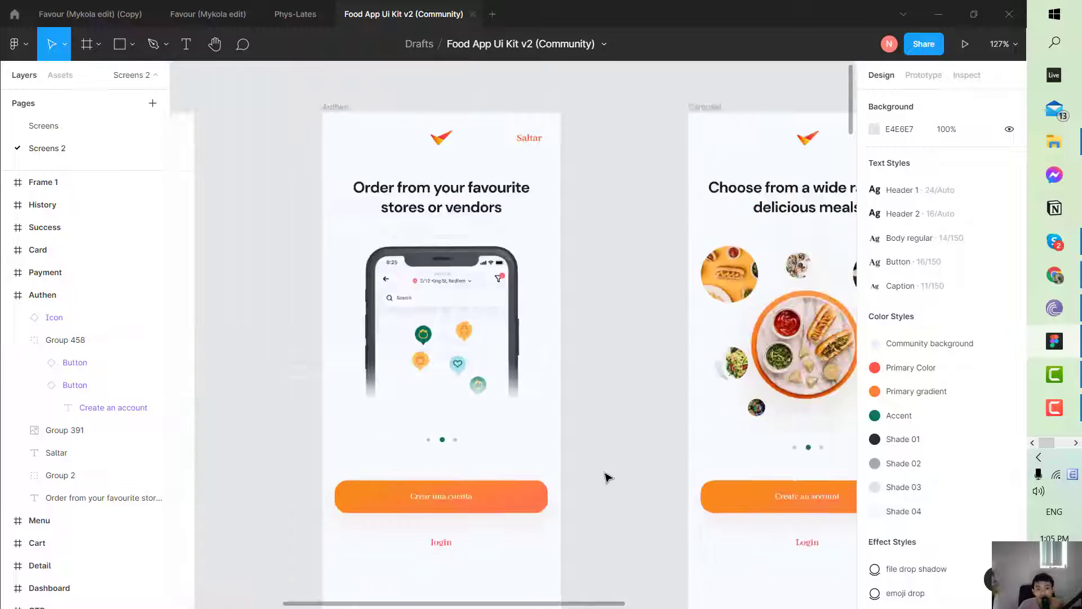
scroll(603, 479, "down", 3, "ctrl")
scroll(604, 479, "down", 3, "ctrl")
scroll(776, 503, "down", 1)
scroll(775, 504, "down", 4)
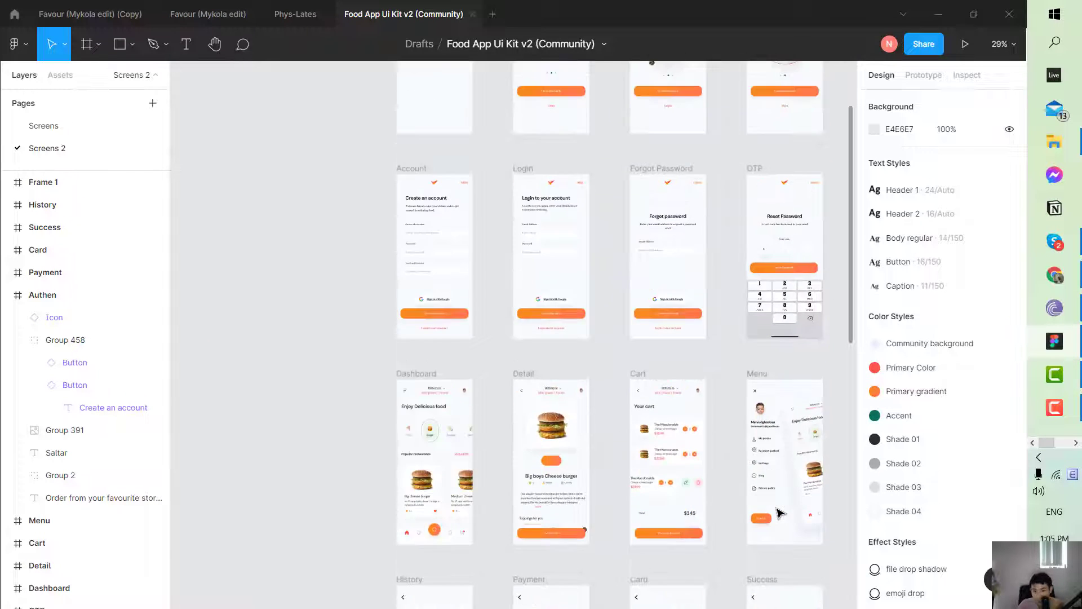
scroll(772, 513, "down", 3)
scroll(783, 522, "down", 2)
scroll(803, 428, "up", 3)
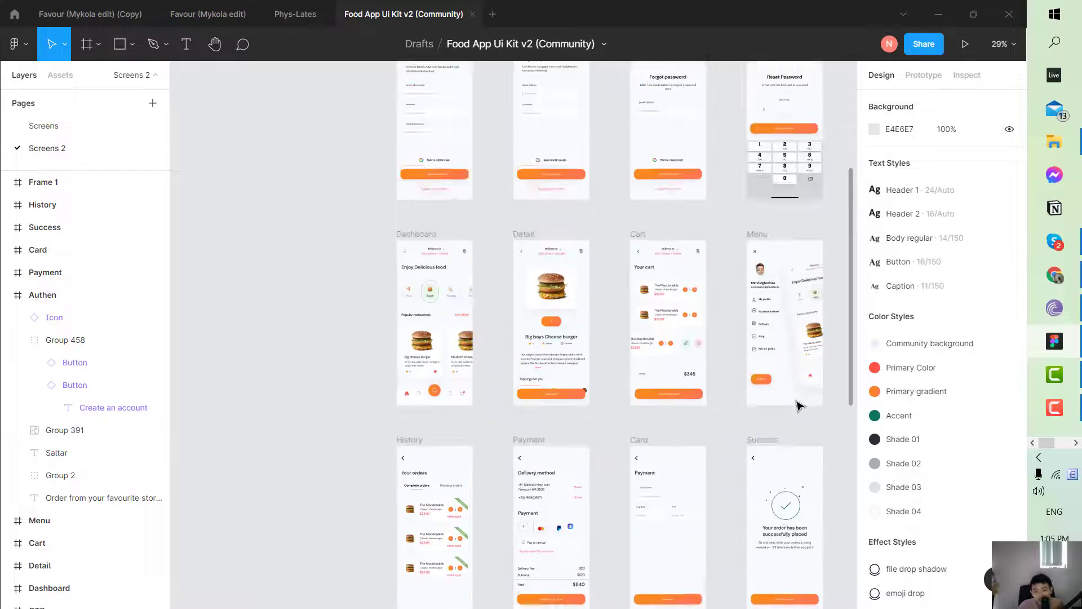
scroll(799, 389, "up", 4)
scroll(808, 350, "up", 3)
scroll(789, 224, "up", 2, "ctrl")
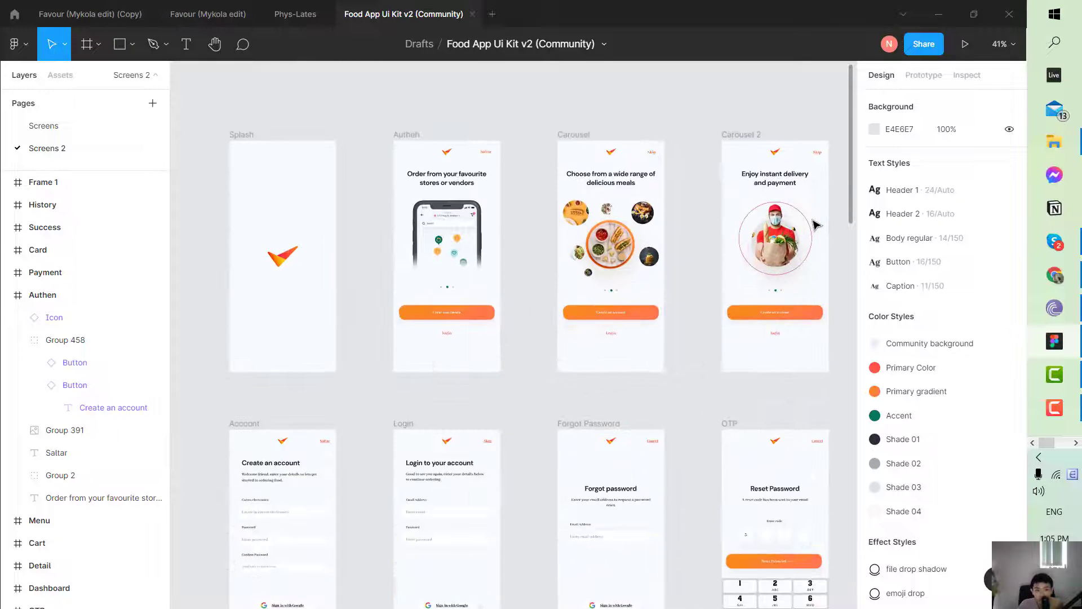
scroll(524, 282, "up", 1, "ctrl")
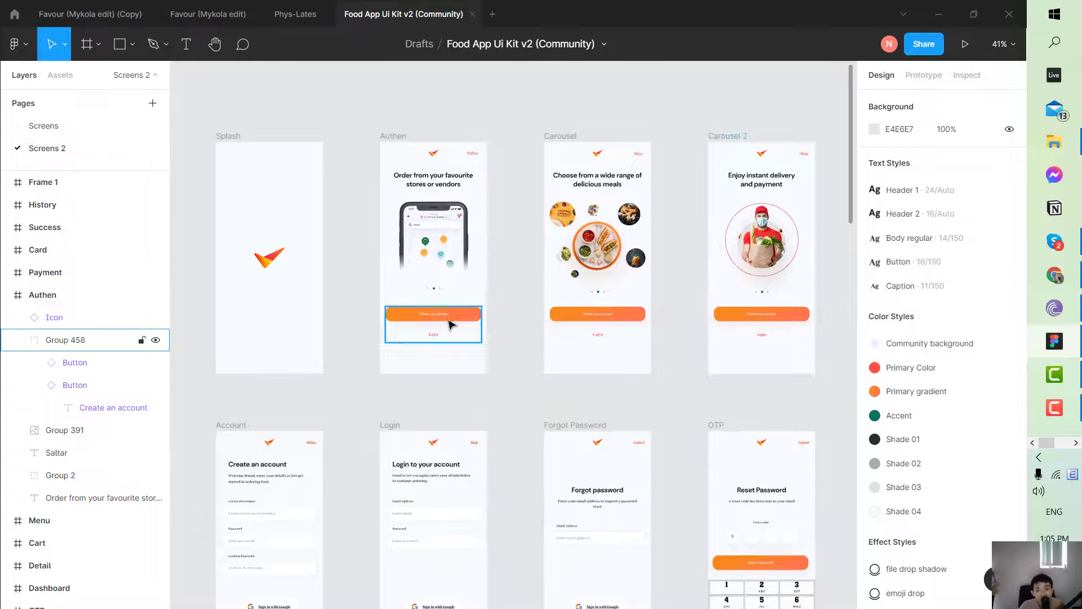
left_click(462, 337)
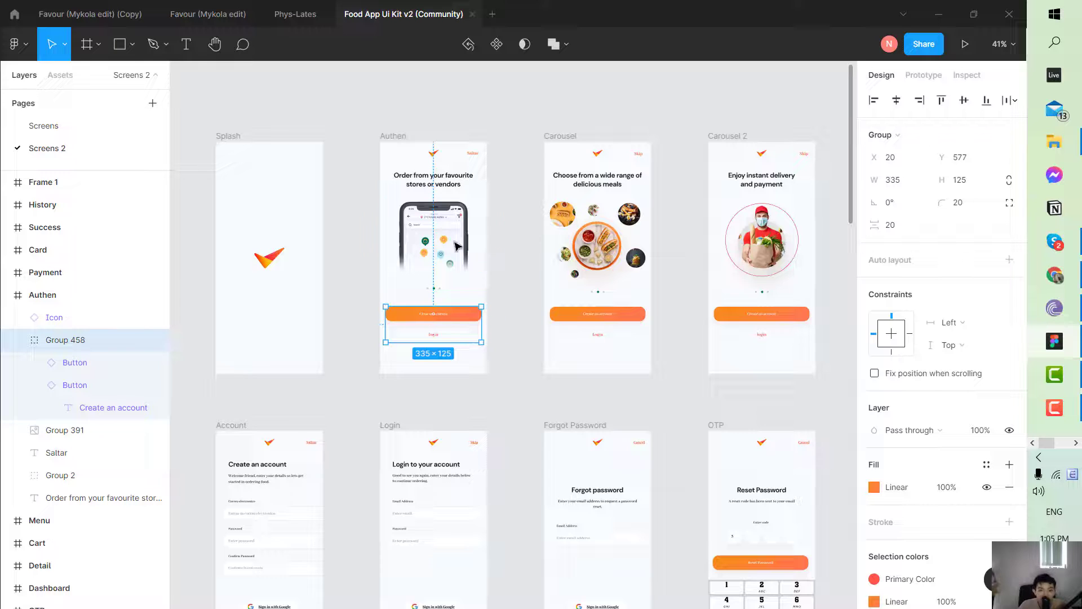
left_click_drag(181, 130, 841, 389)
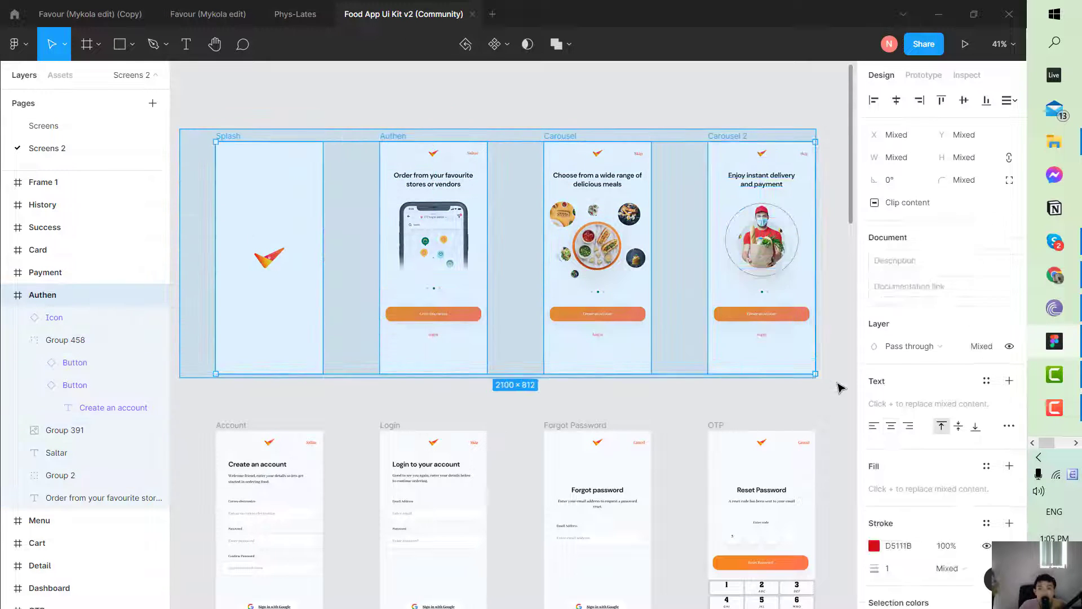
scroll(394, 484, "down", 3)
scroll(378, 490, "down", 2)
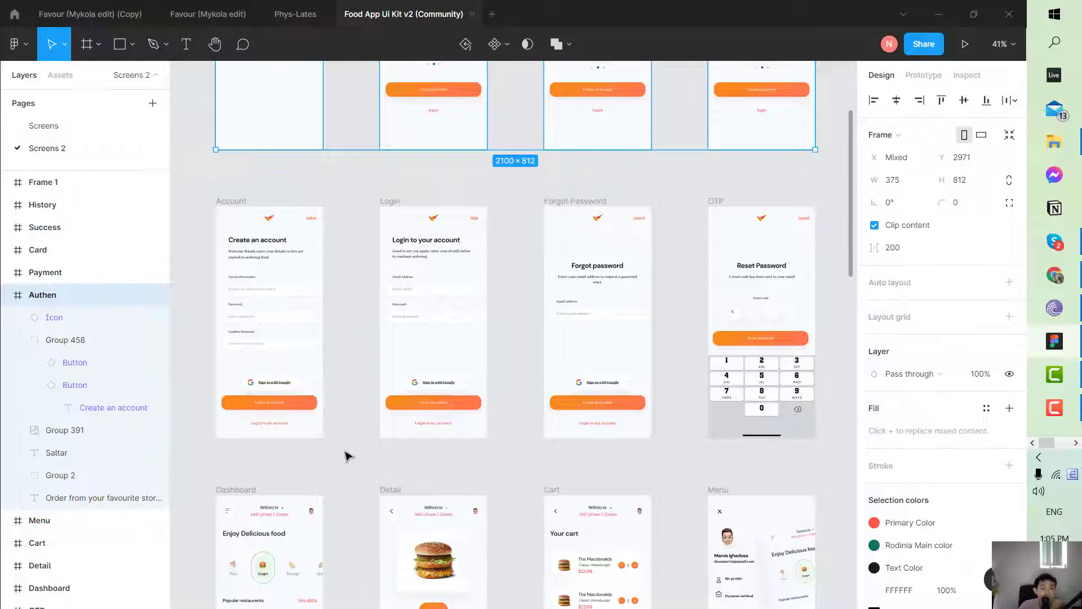
left_click(198, 180)
mouse_move(197, 178)
left_mouse_down()
mouse_move(810, 478)
mouse_move(839, 478)
left_mouse_up()
scroll(491, 514, "down", 3)
scroll(491, 518, "down", 3)
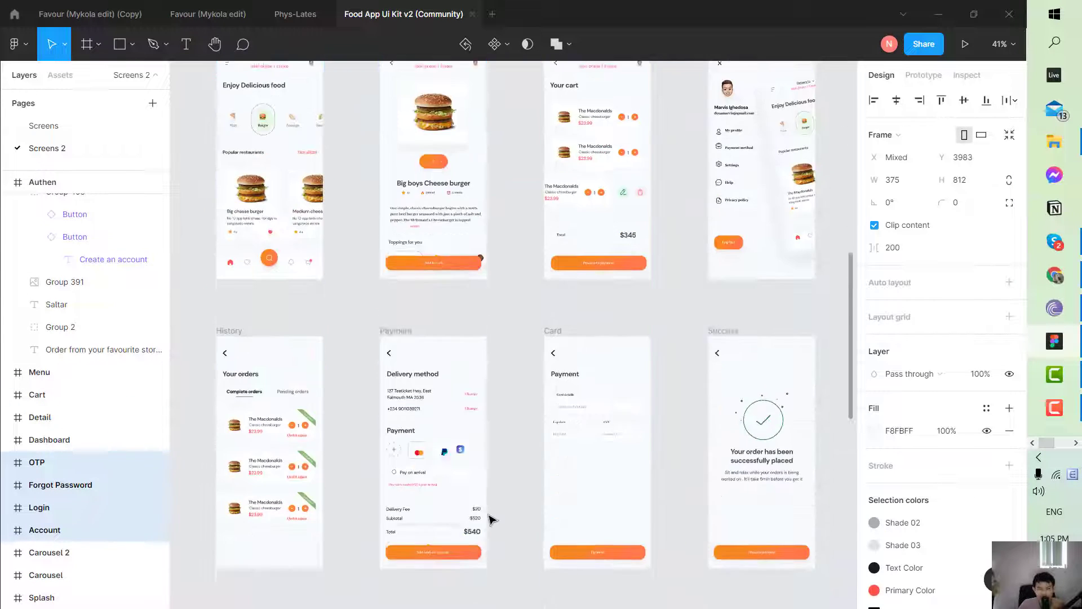
scroll(489, 516, "up", 3)
left_click_drag(189, 246, 826, 529)
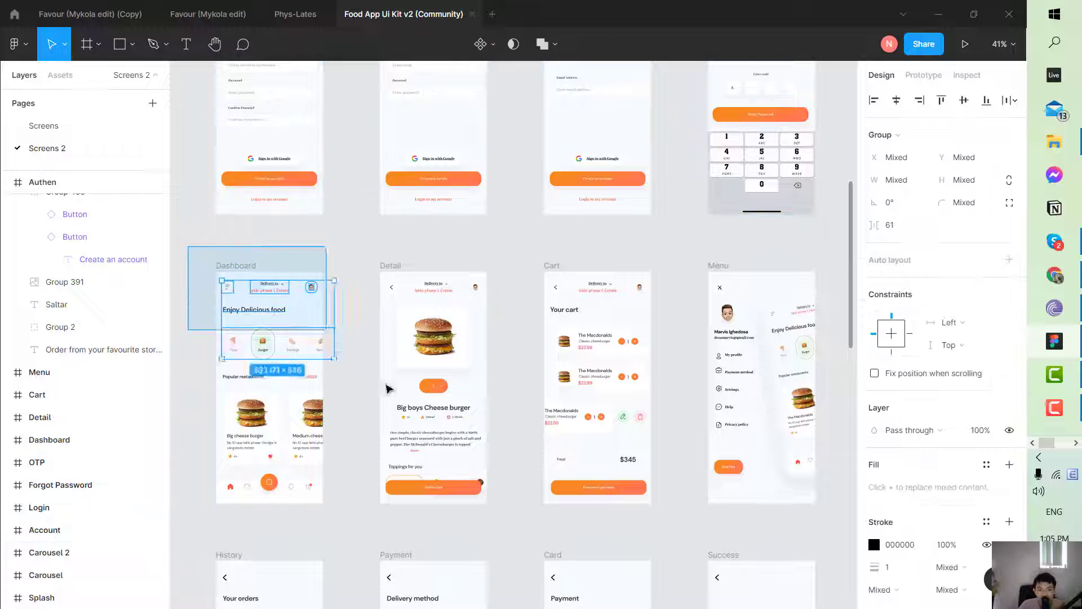
scroll(551, 516, "down", 3)
scroll(551, 516, "down", 1)
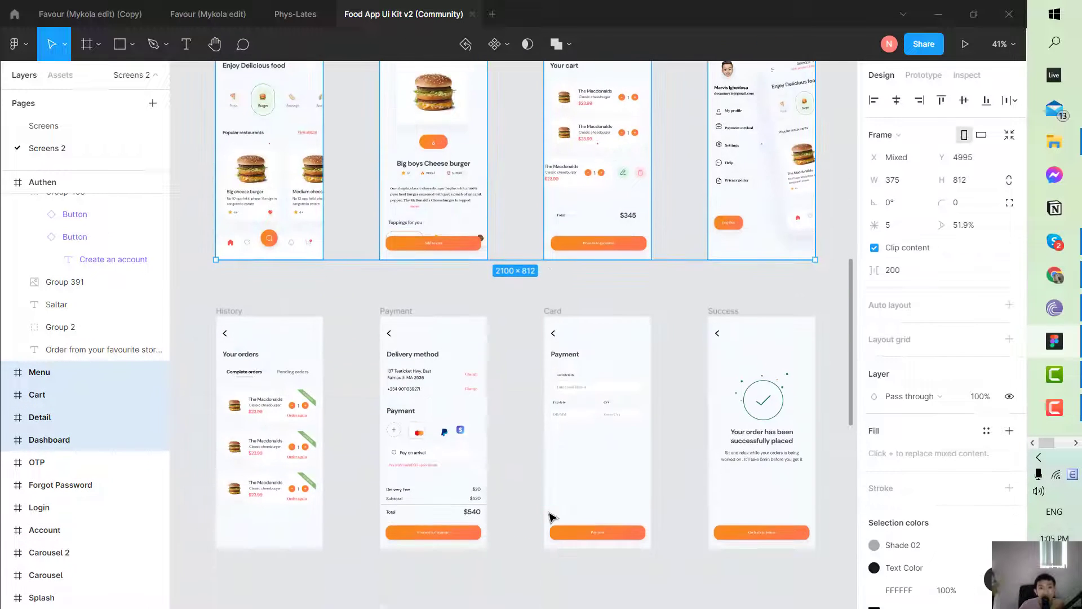